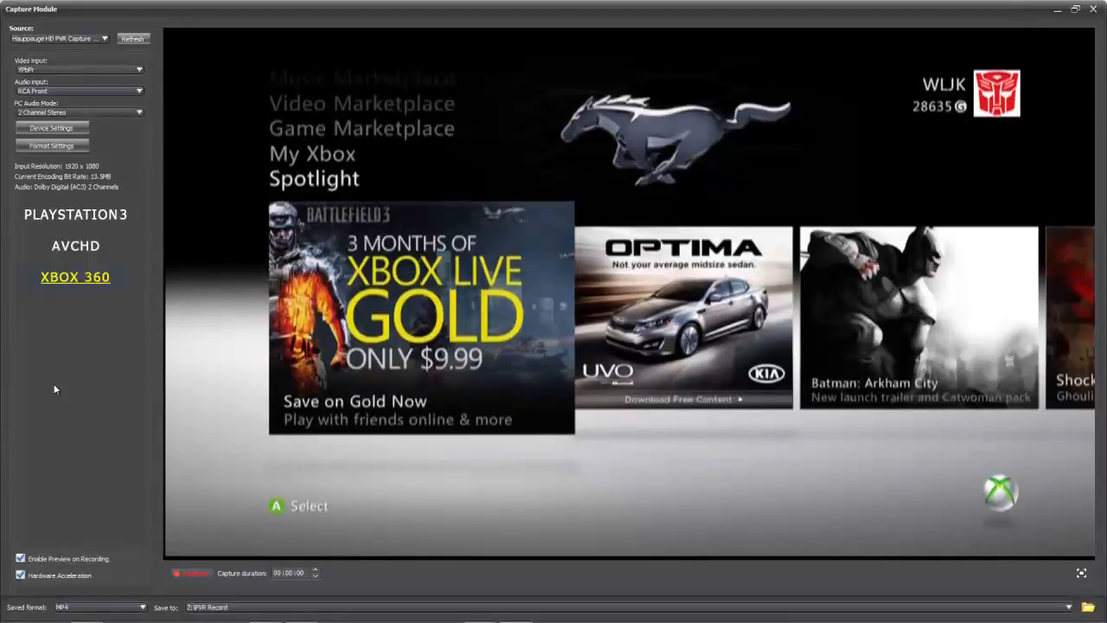
# Step: Review the capture device's video decoder properties and the Hauppauge H264 encoder settings without changing them
pyautogui.click(83, 134)
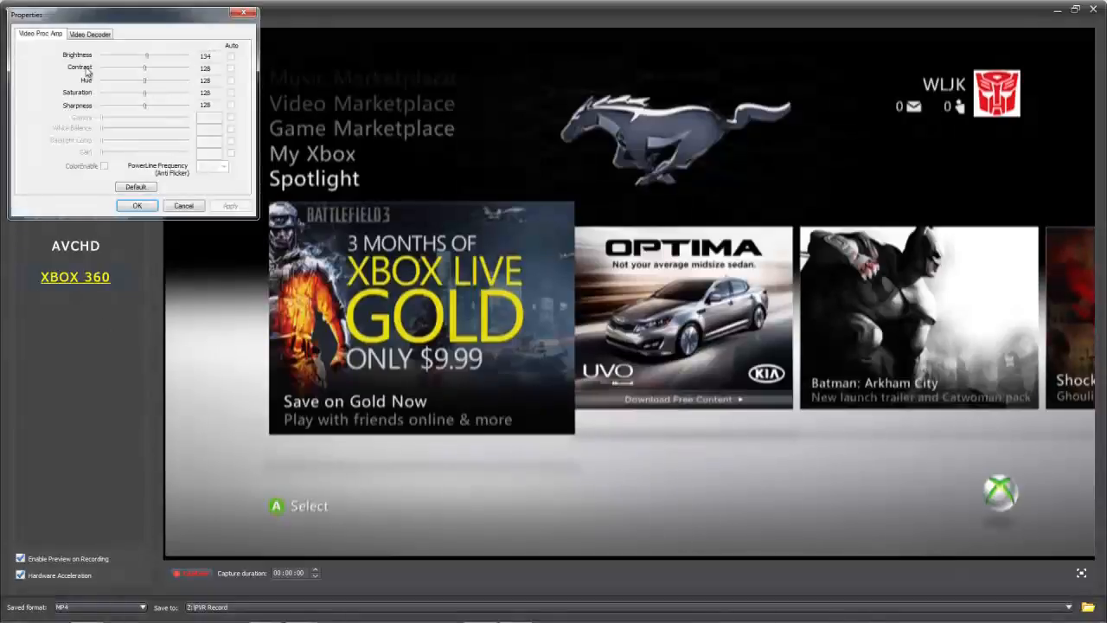
pyautogui.click(84, 35)
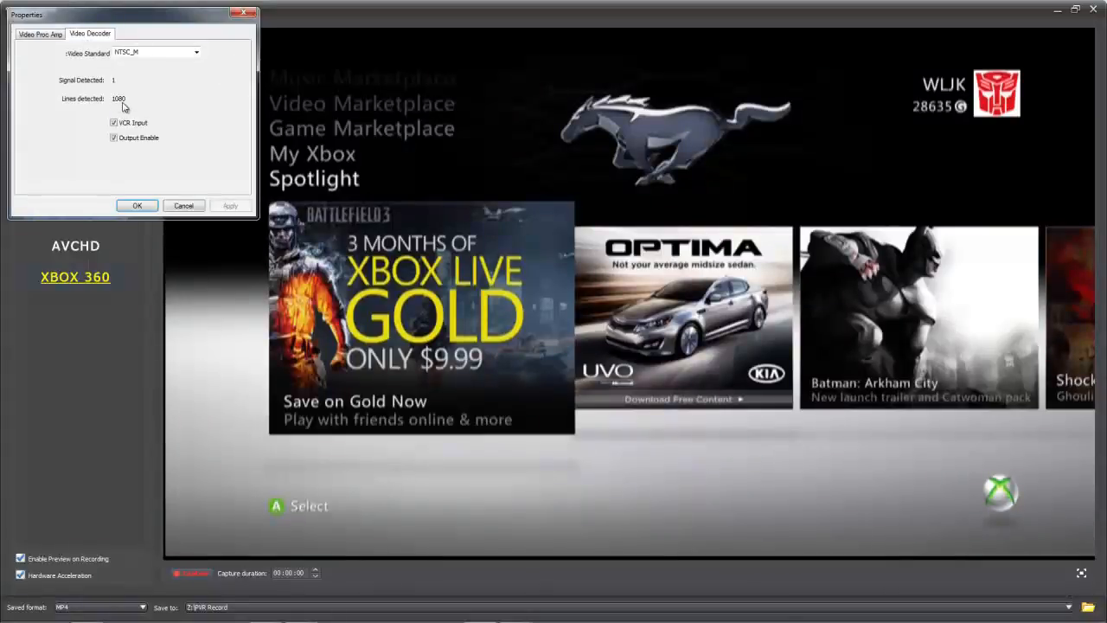
pyautogui.click(151, 209)
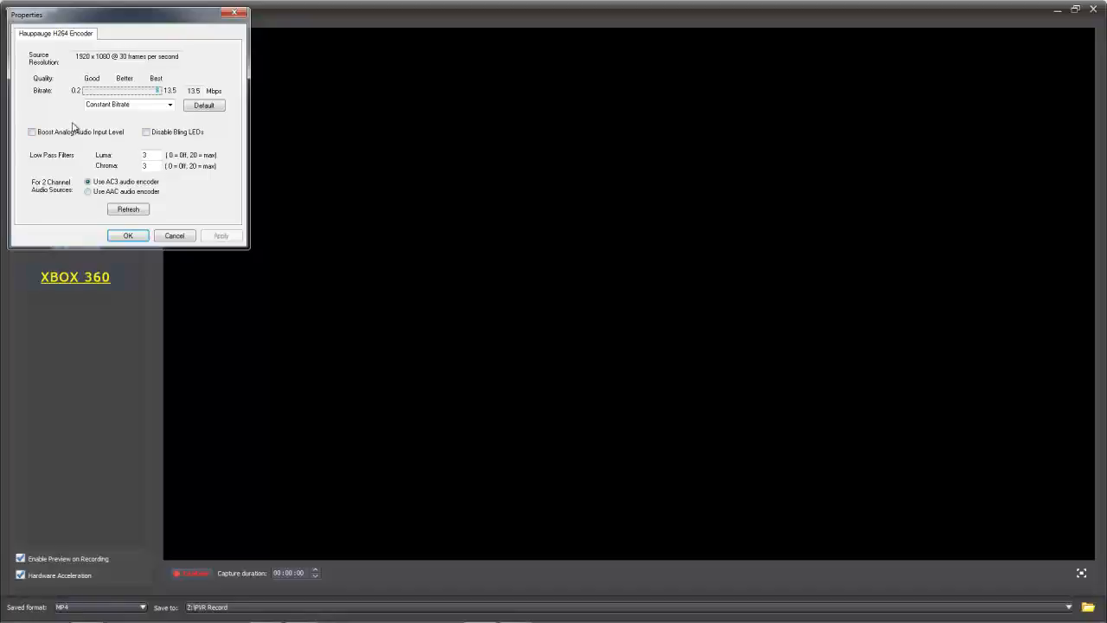
pyautogui.click(173, 236)
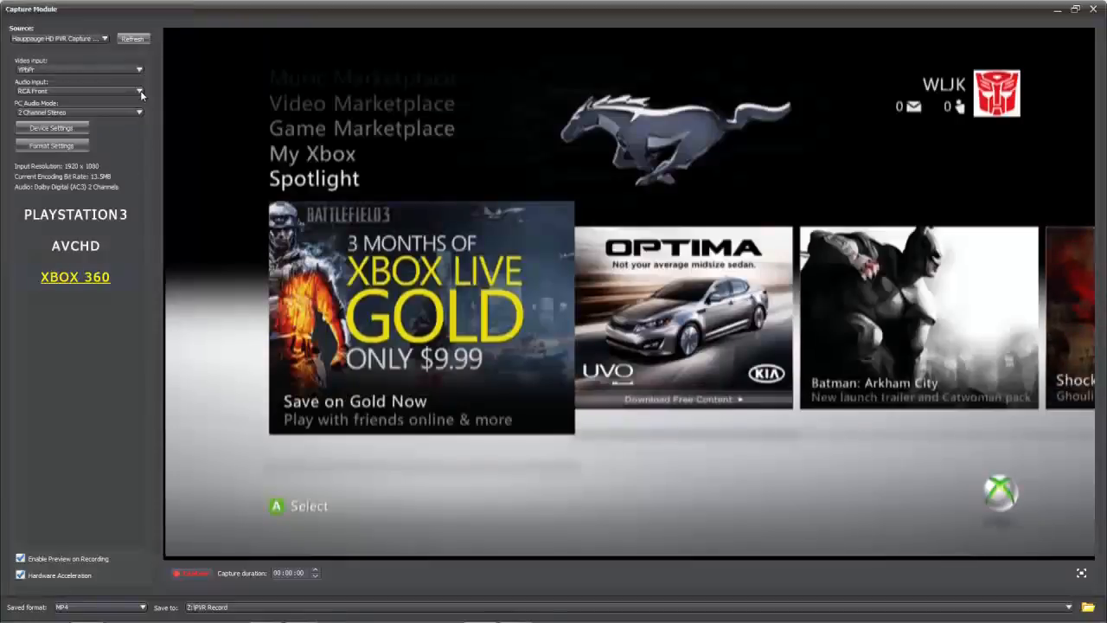
# Step: Set the audio input of the Hauppauge capture source to RCA Back
pyautogui.click(139, 90)
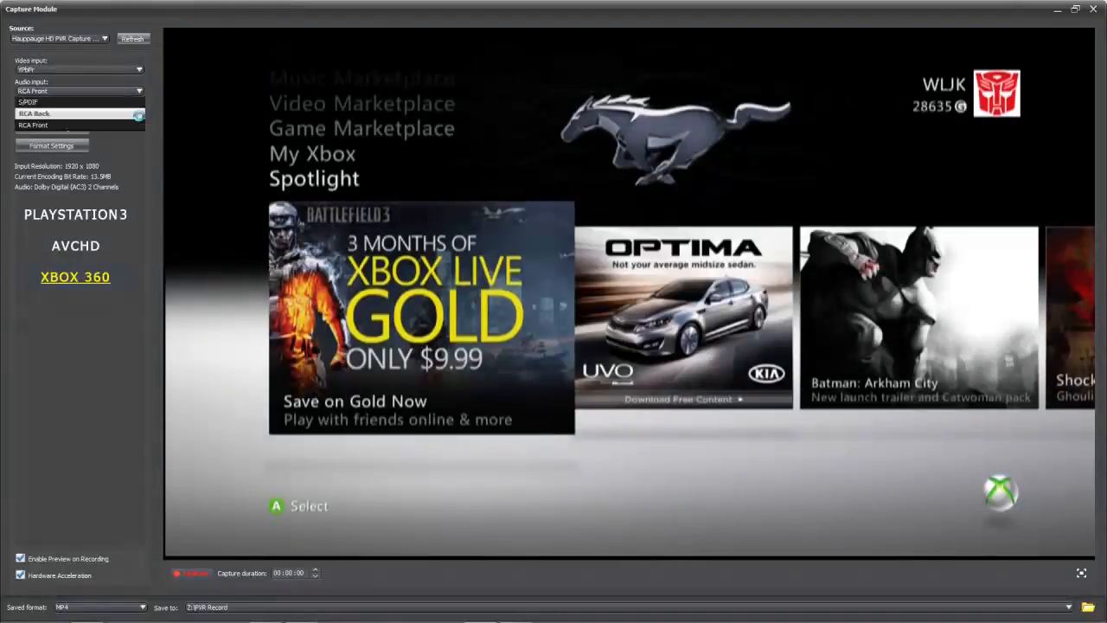
pyautogui.click(139, 113)
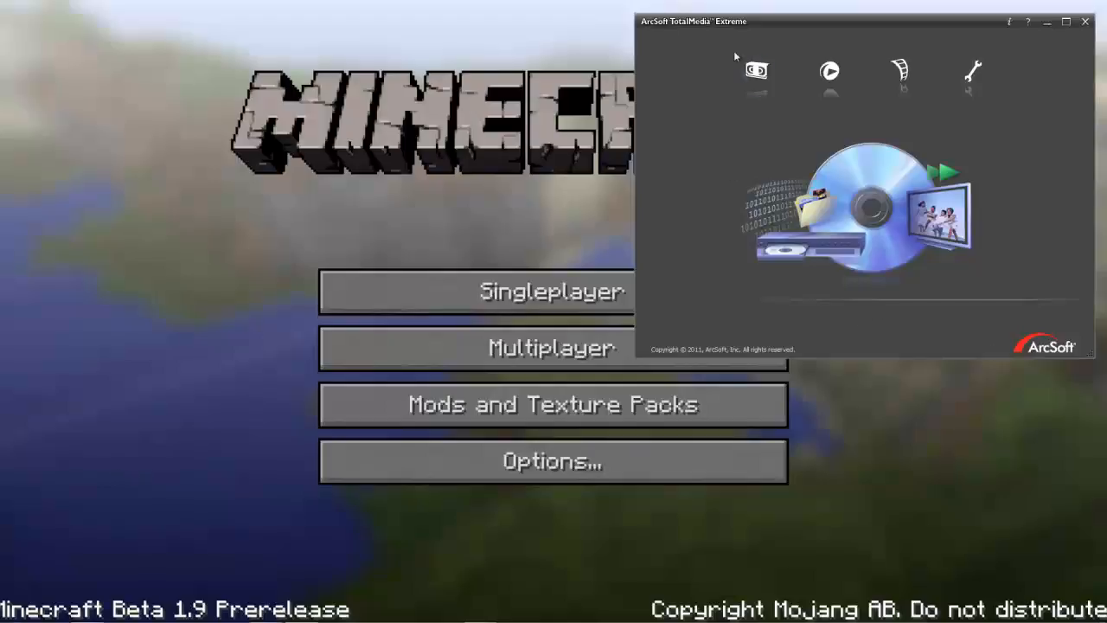
# Step: Close ArcSoft TotalMedia Extreme and switch to Camtasia Studio
pyautogui.click(1086, 24)
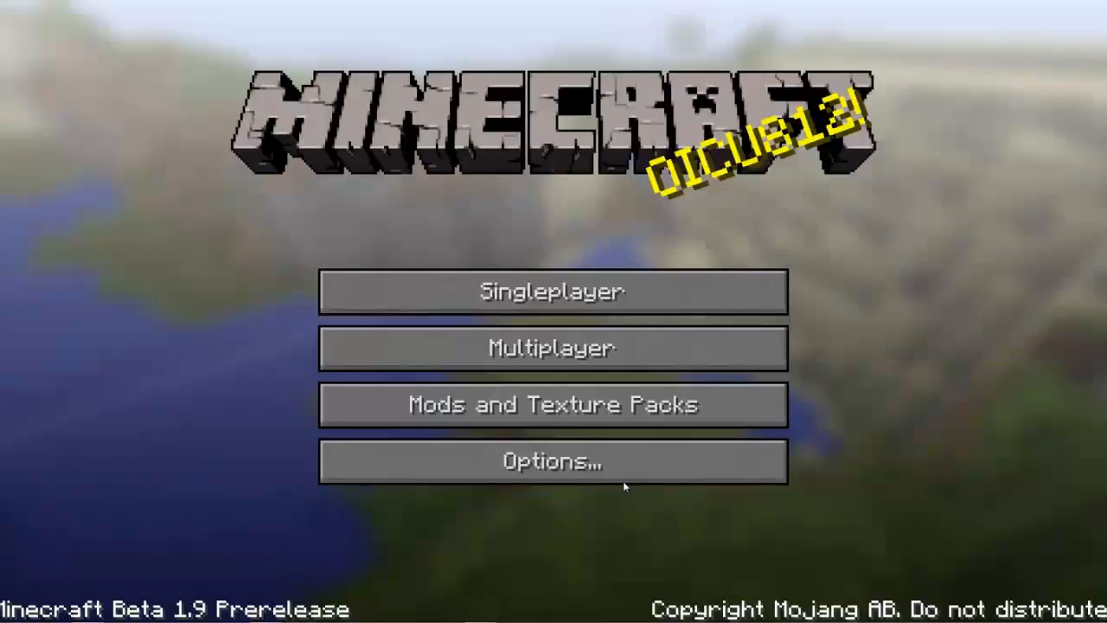
pyautogui.click(264, 612)
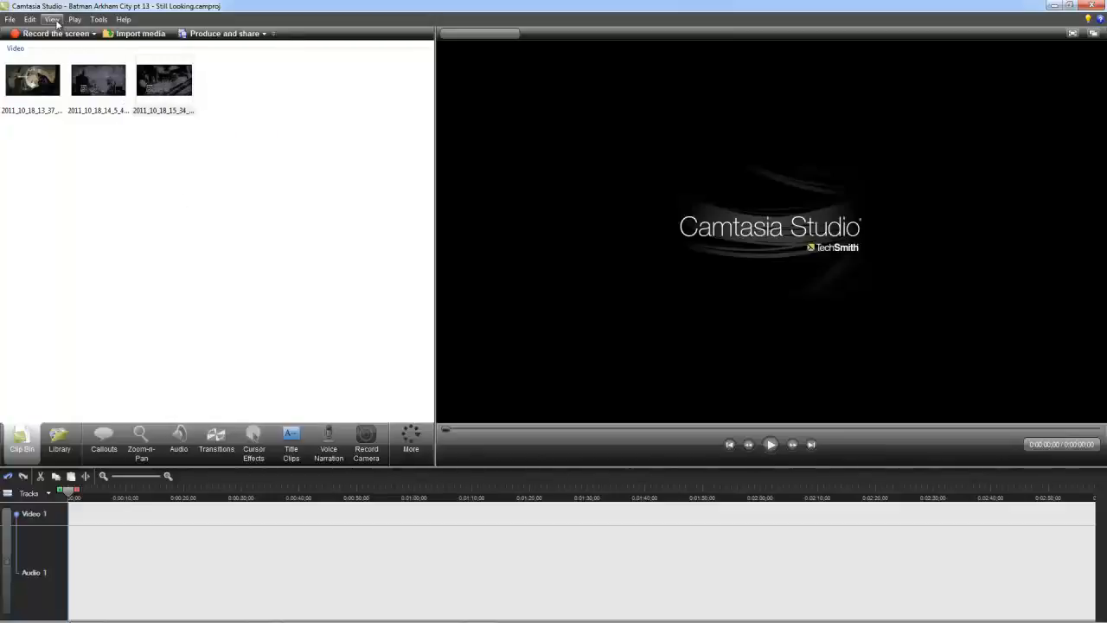
# Step: Undo the last two timeline deletions to restore both segments of 2011_10_18_15_34_43.mp4
pyautogui.click(30, 19)
pyautogui.click(36, 33)
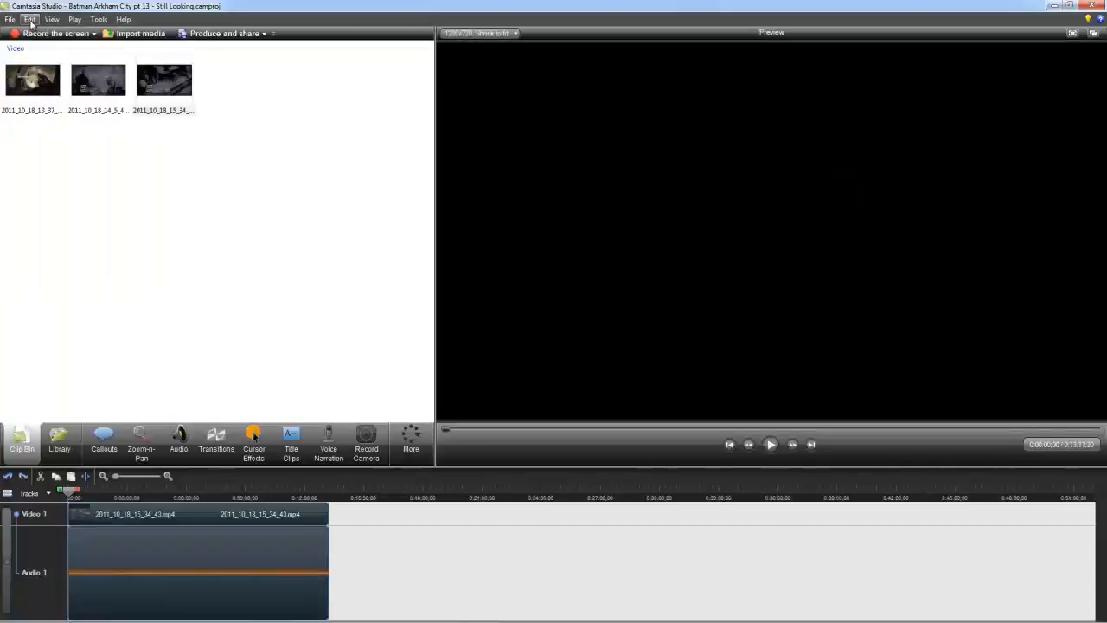
pyautogui.click(30, 19)
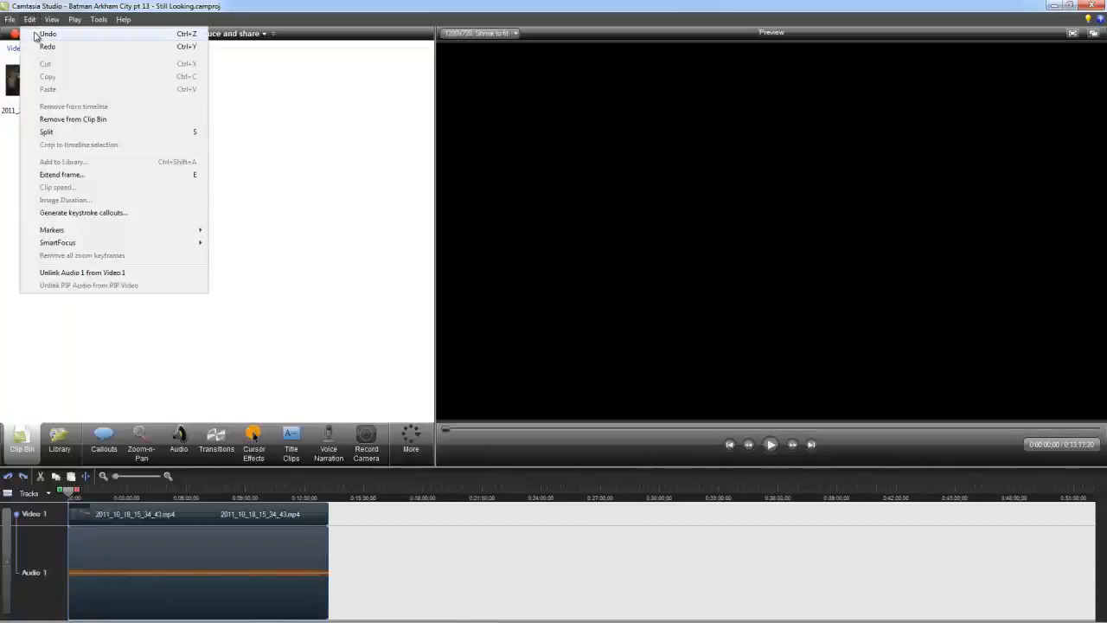
pyautogui.click(36, 33)
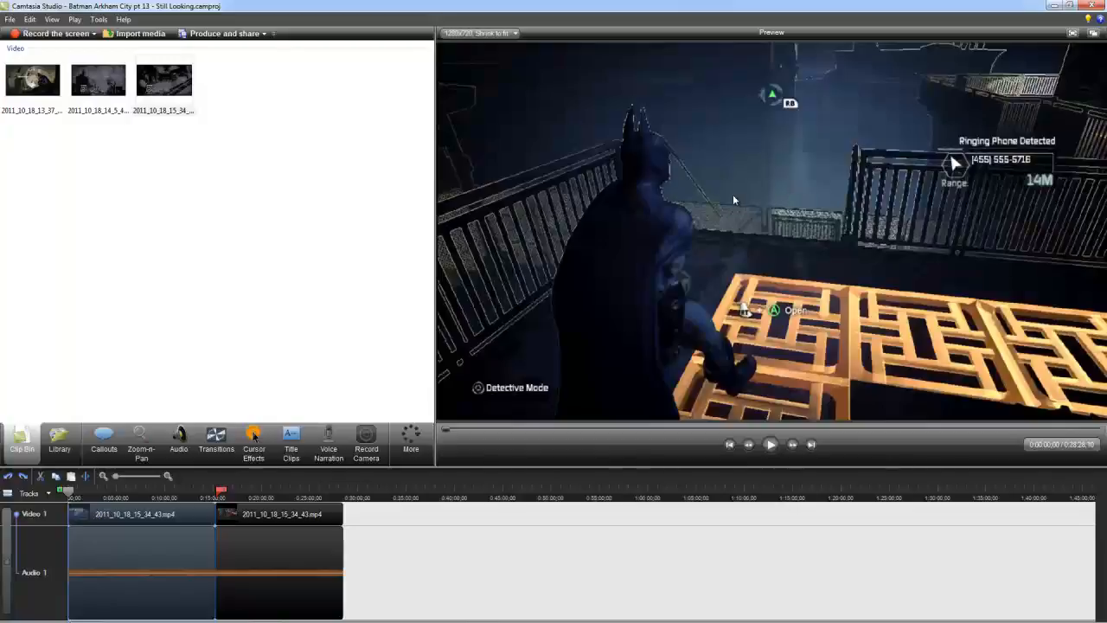
# Step: Select the clip's second segment, from about 15:16 to the end, and delete it from the timeline
pyautogui.moveTo(218, 495); pyautogui.dragTo(388, 499)
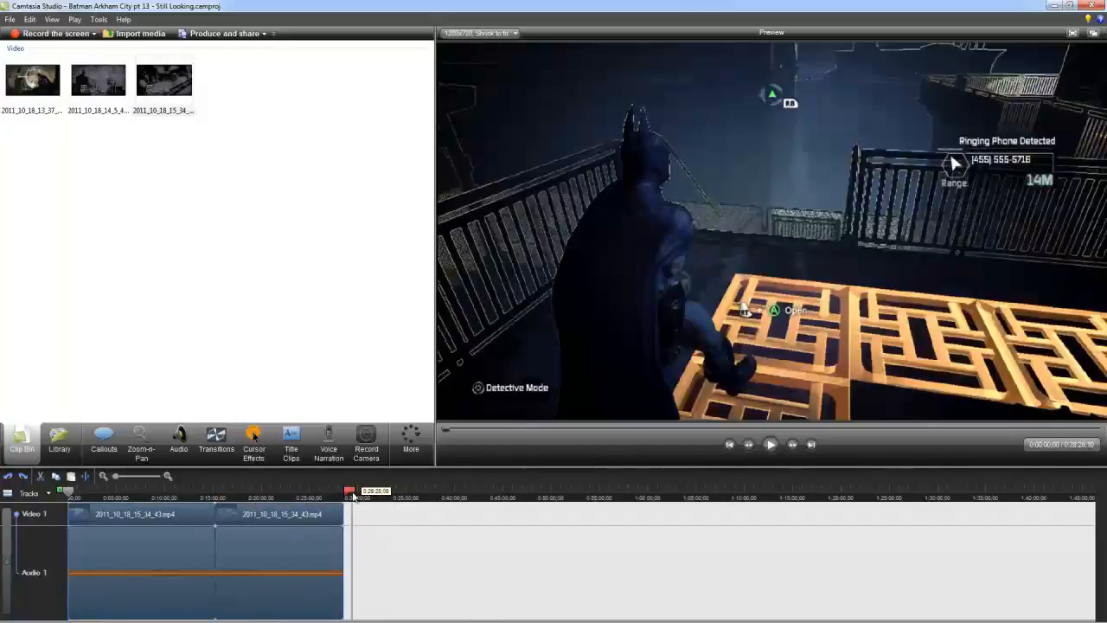
pyautogui.moveTo(353, 495); pyautogui.dragTo(222, 496)
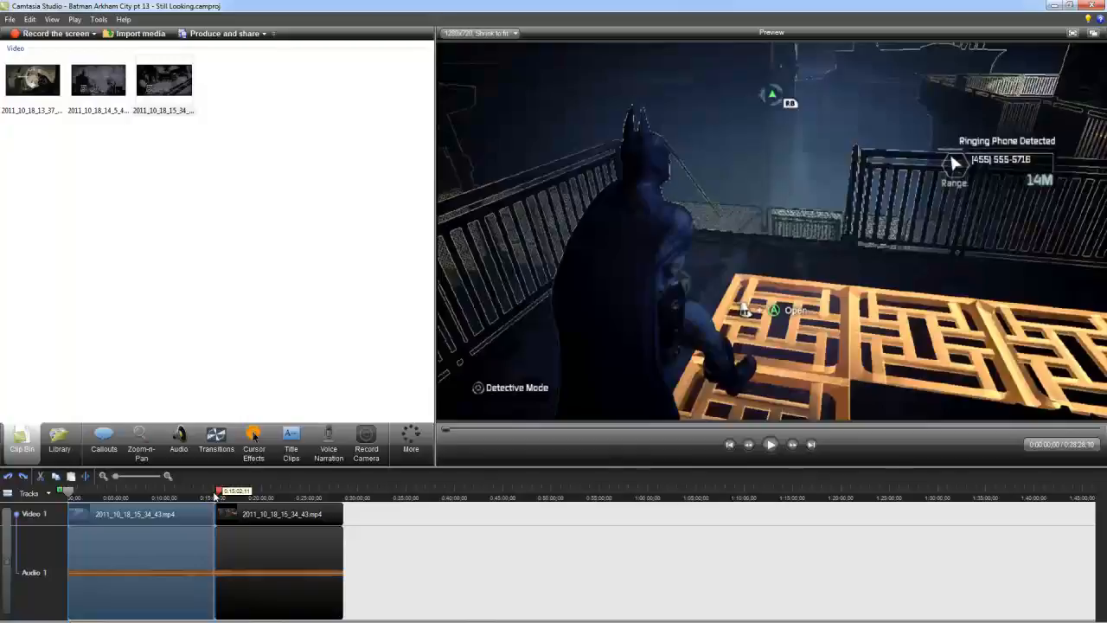
pyautogui.moveTo(215, 495); pyautogui.dragTo(205, 496)
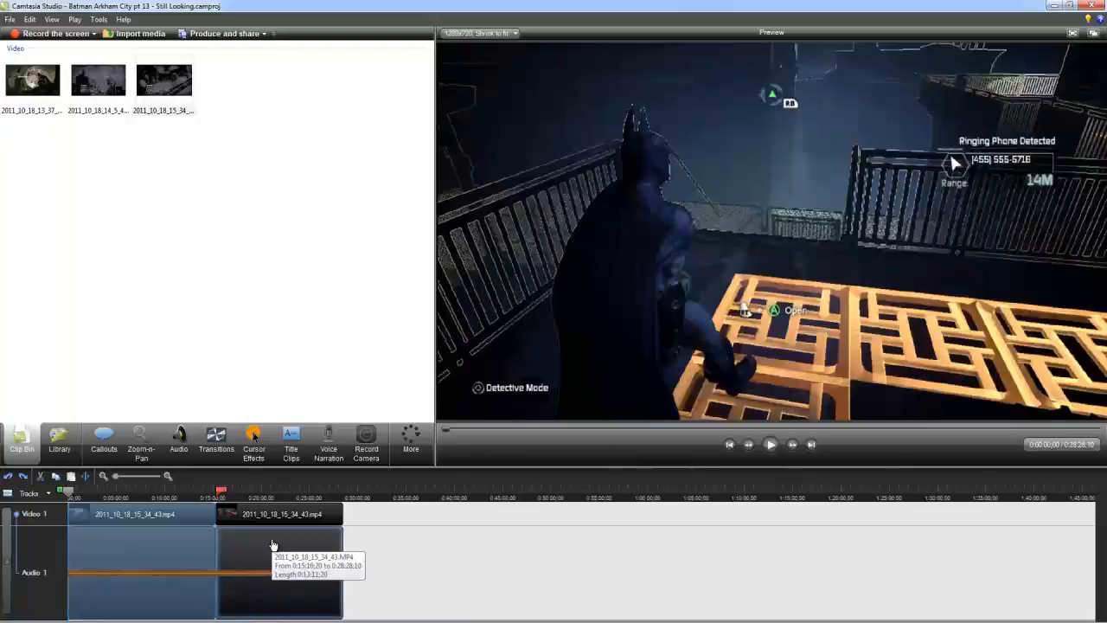
pyautogui.moveTo(61, 490); pyautogui.dragTo(397, 492)
pyautogui.press('Delete')
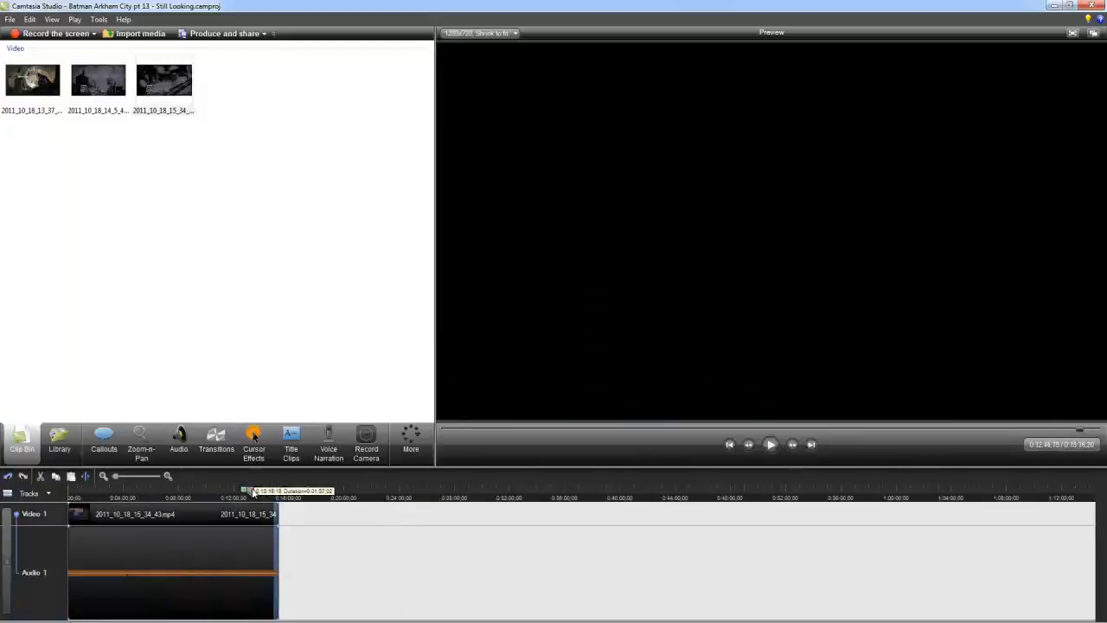
# Step: Select the remaining first segment and save the project as Batman Arkham City pt 13 - Still Looking.camproj
pyautogui.moveTo(272, 492); pyautogui.dragTo(69, 492)
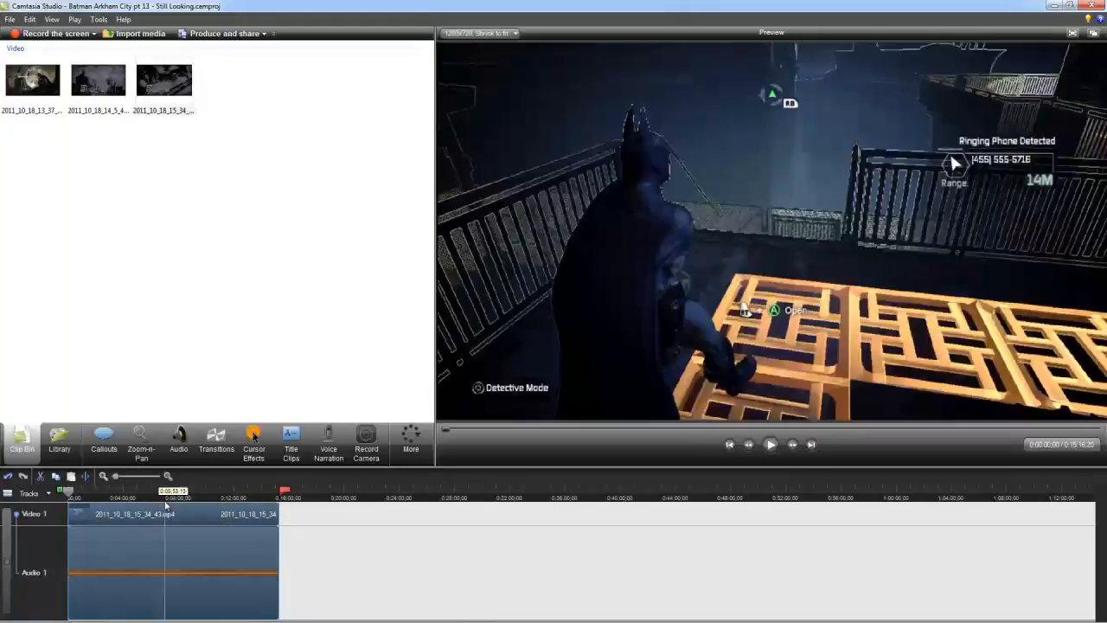
pyautogui.click(10, 19)
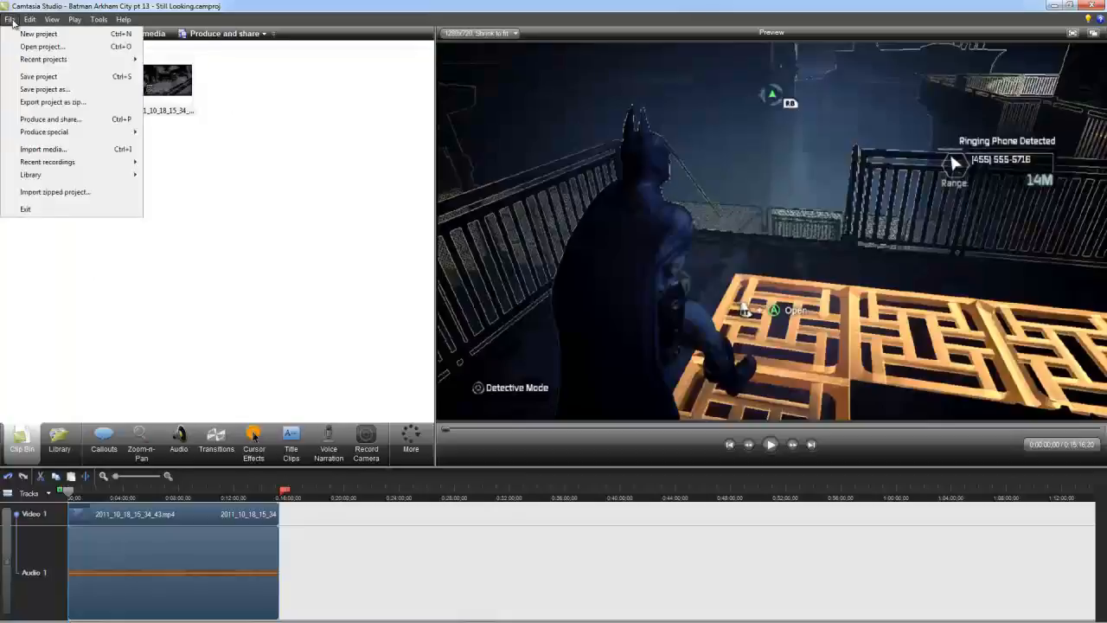
pyautogui.click(39, 89)
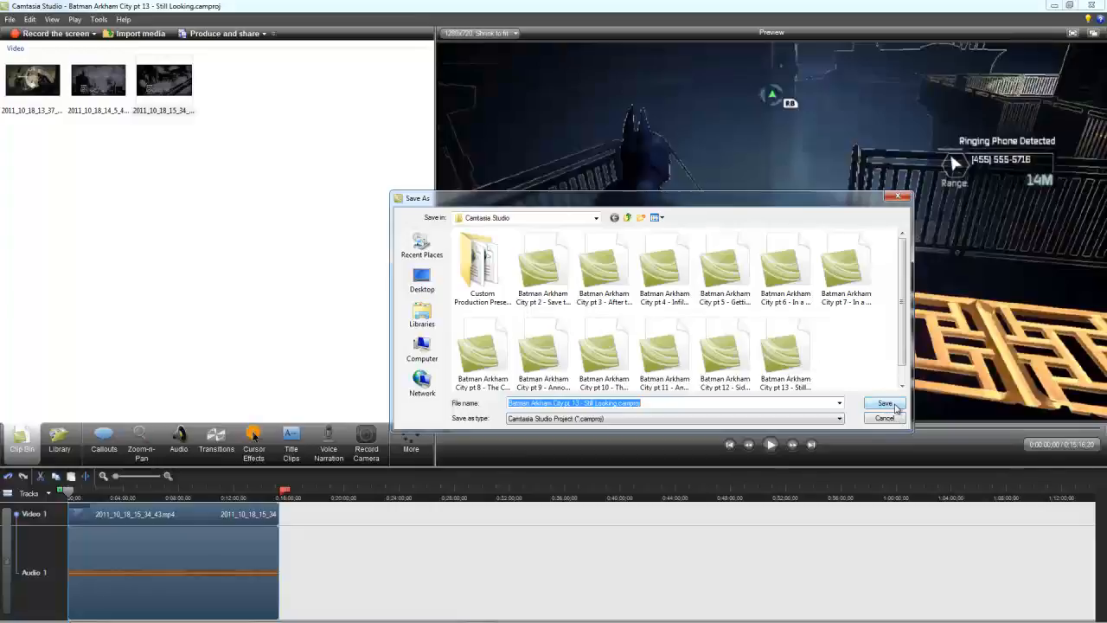
pyautogui.click(896, 408)
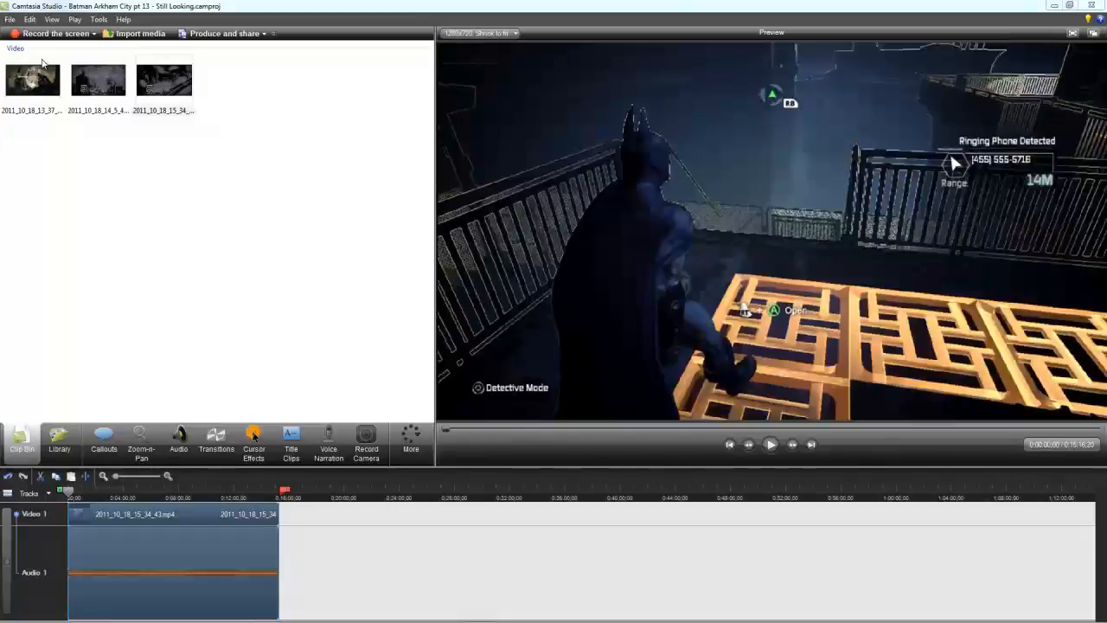
# Step: Undo the removal of the second segment, and delete the first segment, up to about 15:16, instead
pyautogui.click(30, 19)
pyautogui.click(43, 34)
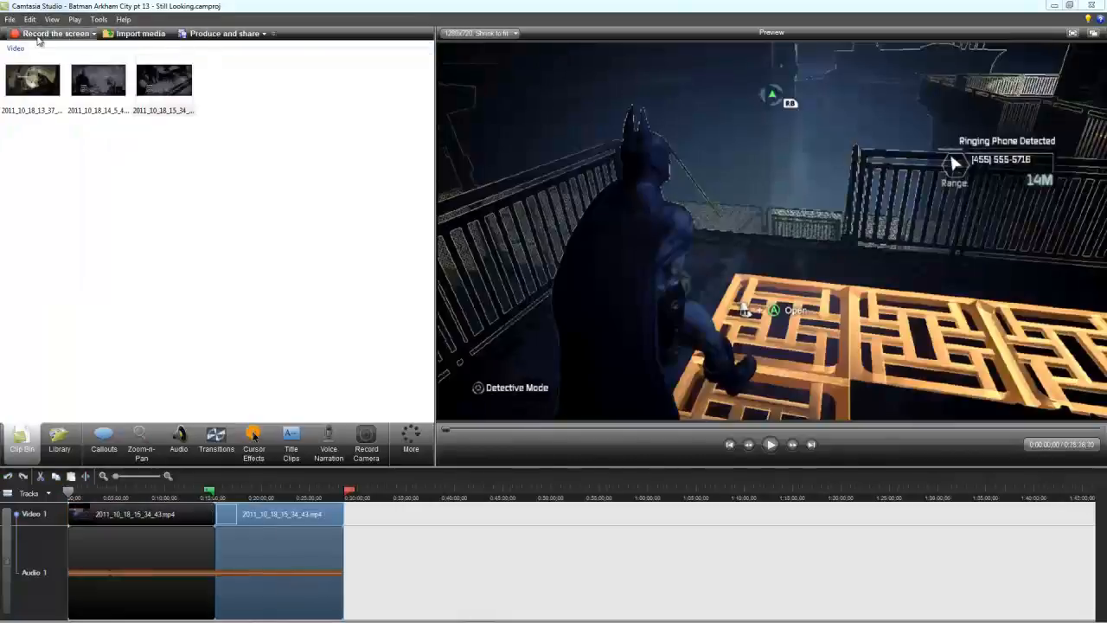
pyautogui.moveTo(352, 491); pyautogui.dragTo(33, 510)
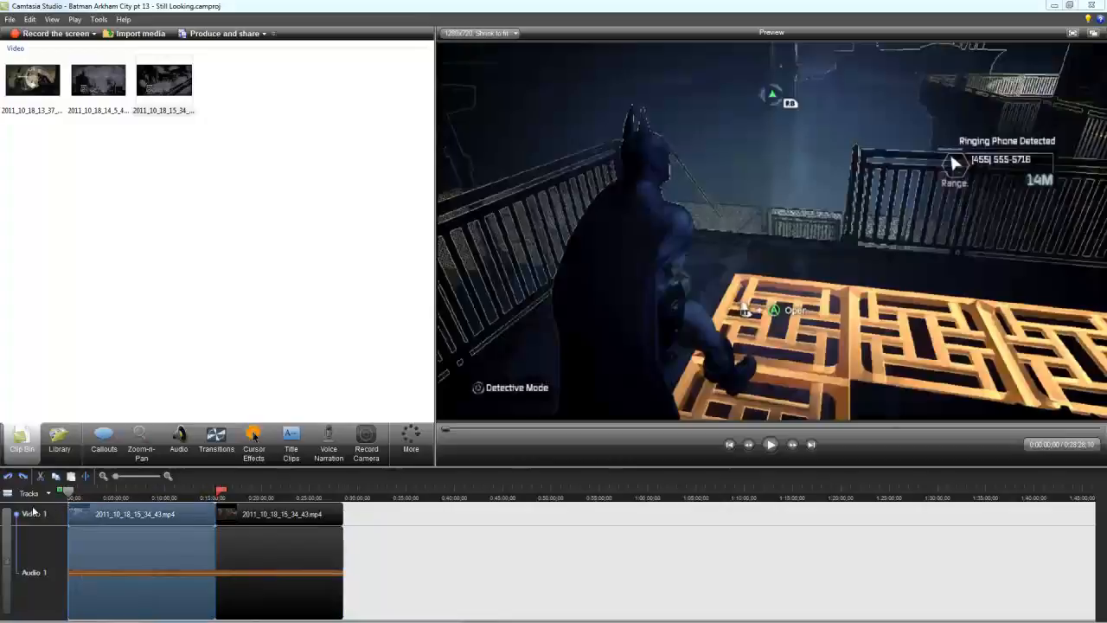
pyautogui.press('Delete')
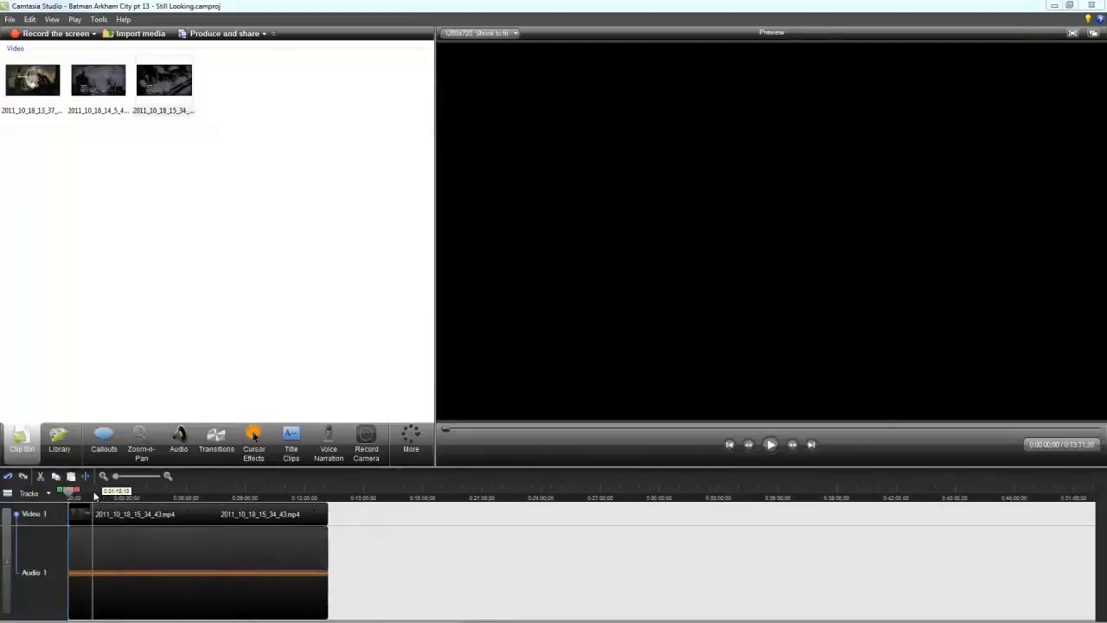
# Step: Start saving the project under a new name, cancel it, and delete the entire remaining segment from the timeline
pyautogui.moveTo(95, 491); pyautogui.dragTo(353, 491)
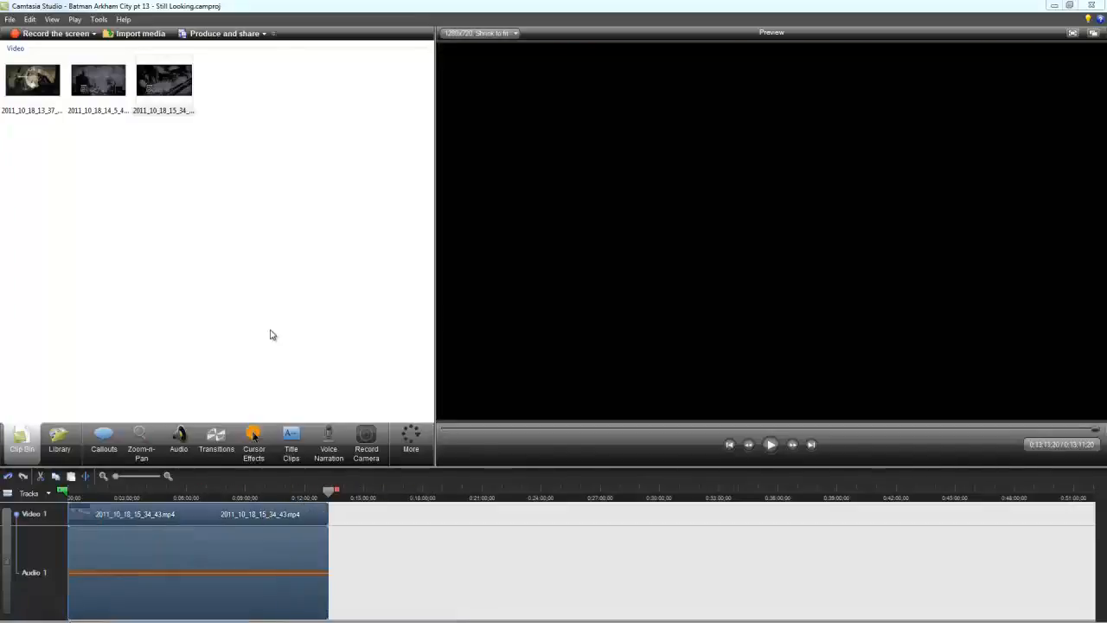
pyautogui.click(11, 19)
pyautogui.click(26, 89)
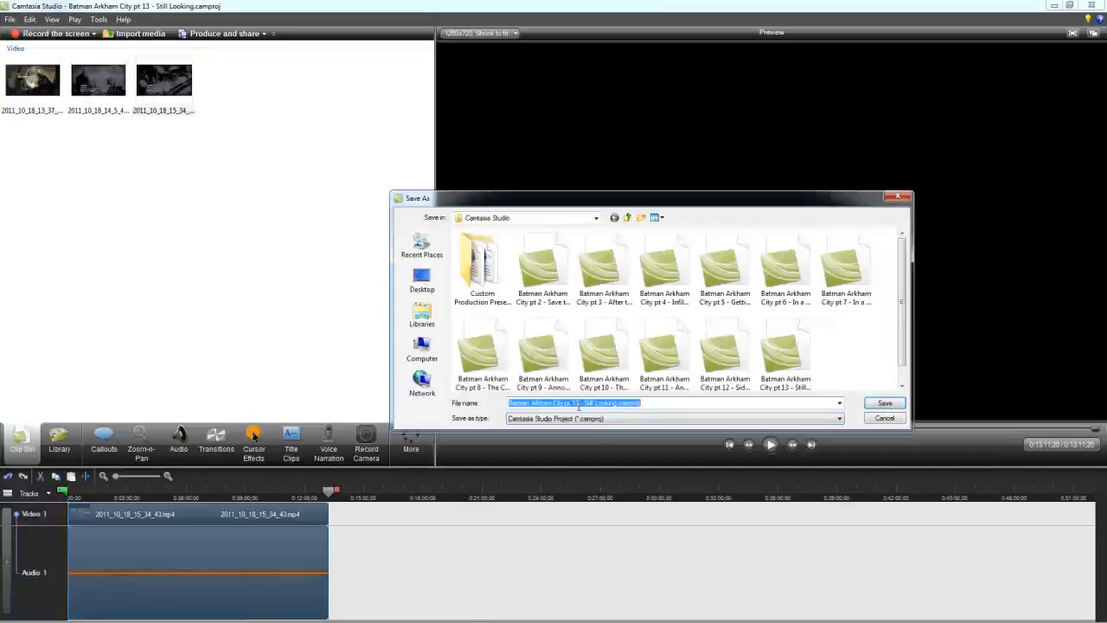
pyautogui.click(884, 419)
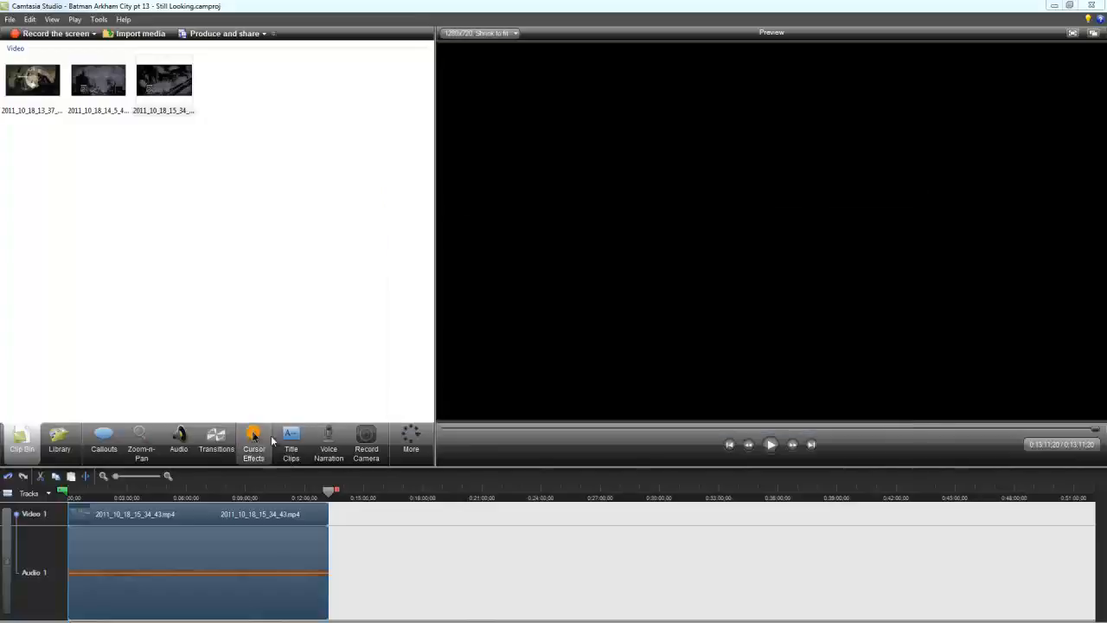
pyautogui.press('Delete')
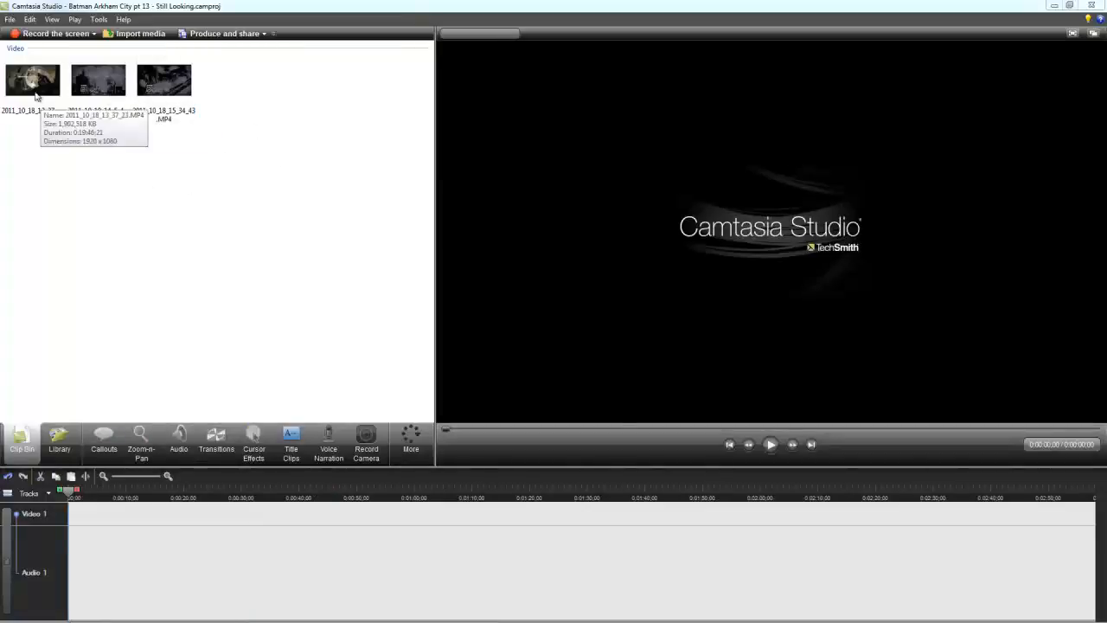
# Step: Import 2011_10_18_19_18_40.MP4 from the PVR Record folder and place it at the start of the timeline
pyautogui.moveTo(159, 92)
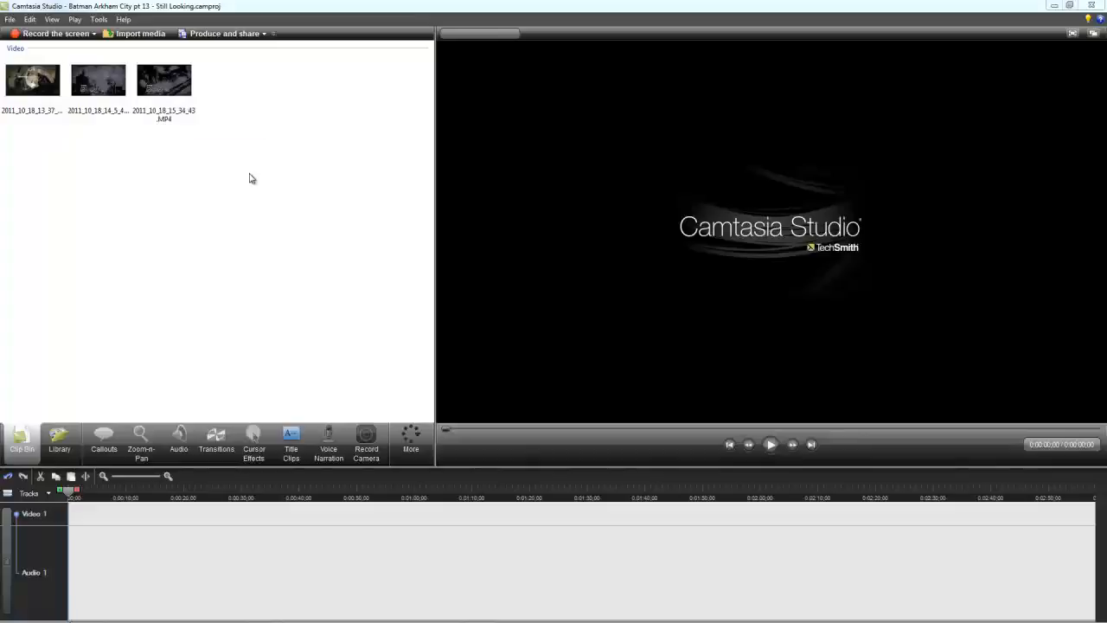
pyautogui.rightClick(205, 228)
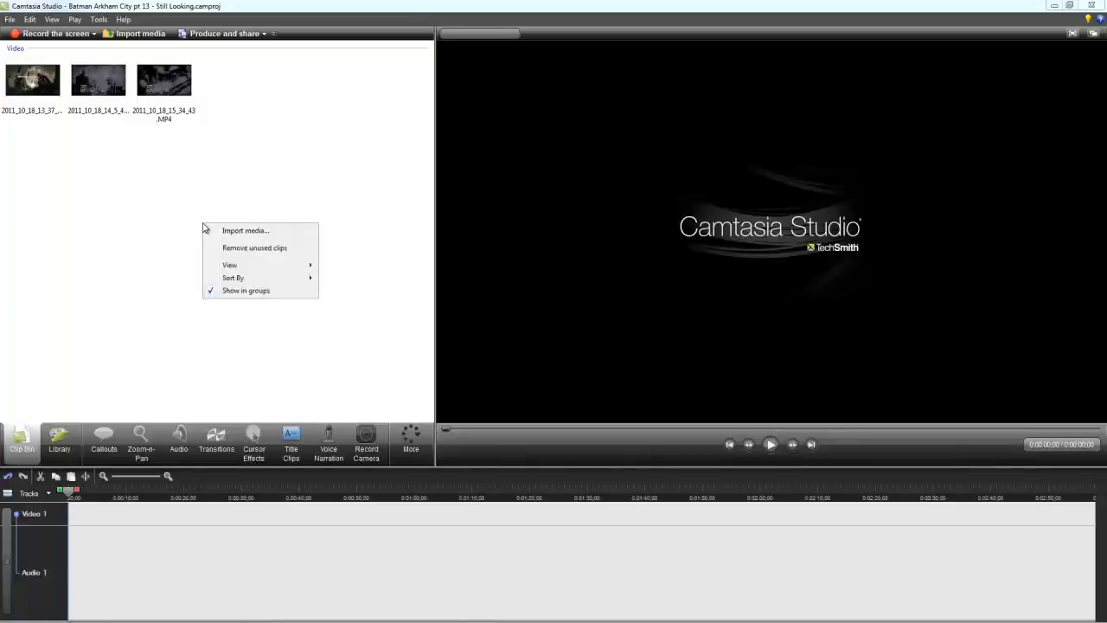
pyautogui.click(213, 232)
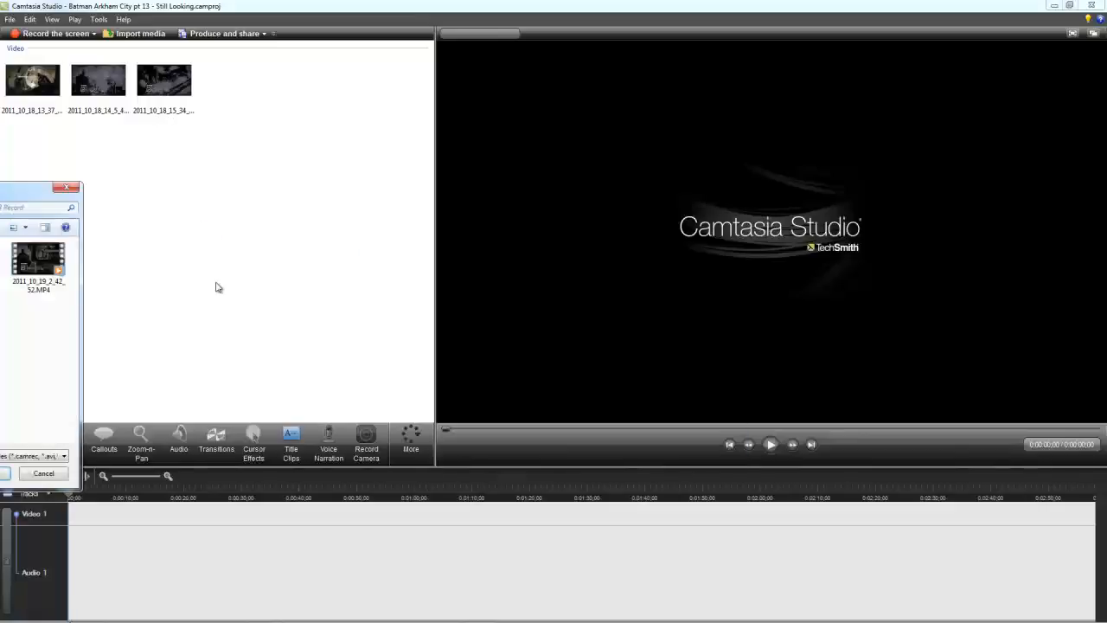
pyautogui.moveTo(0, 199); pyautogui.dragTo(577, 162)
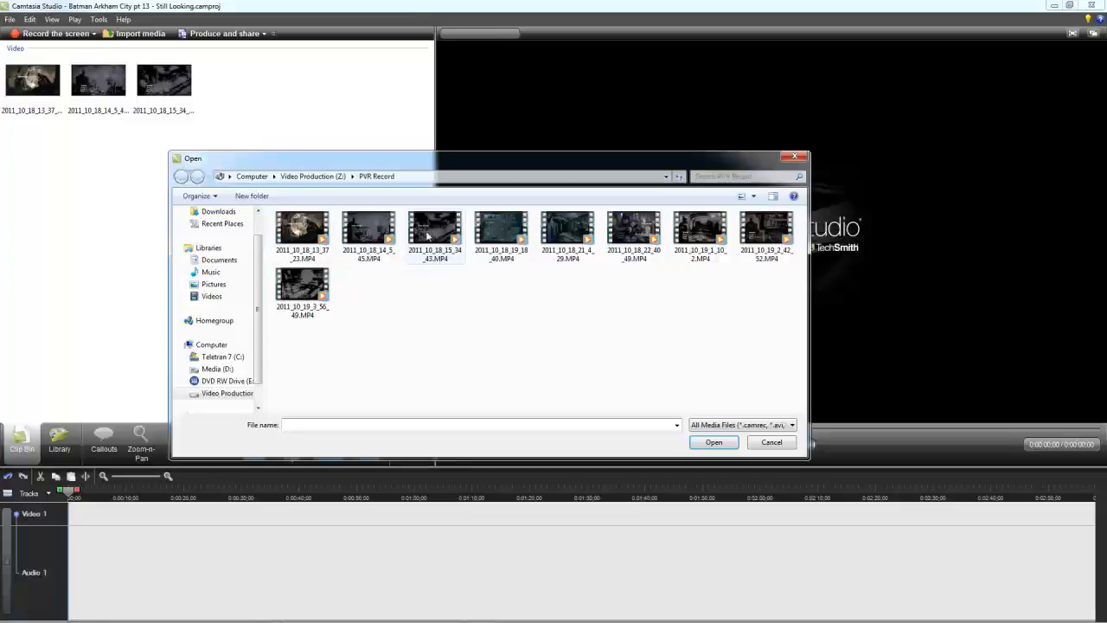
pyautogui.click(516, 229)
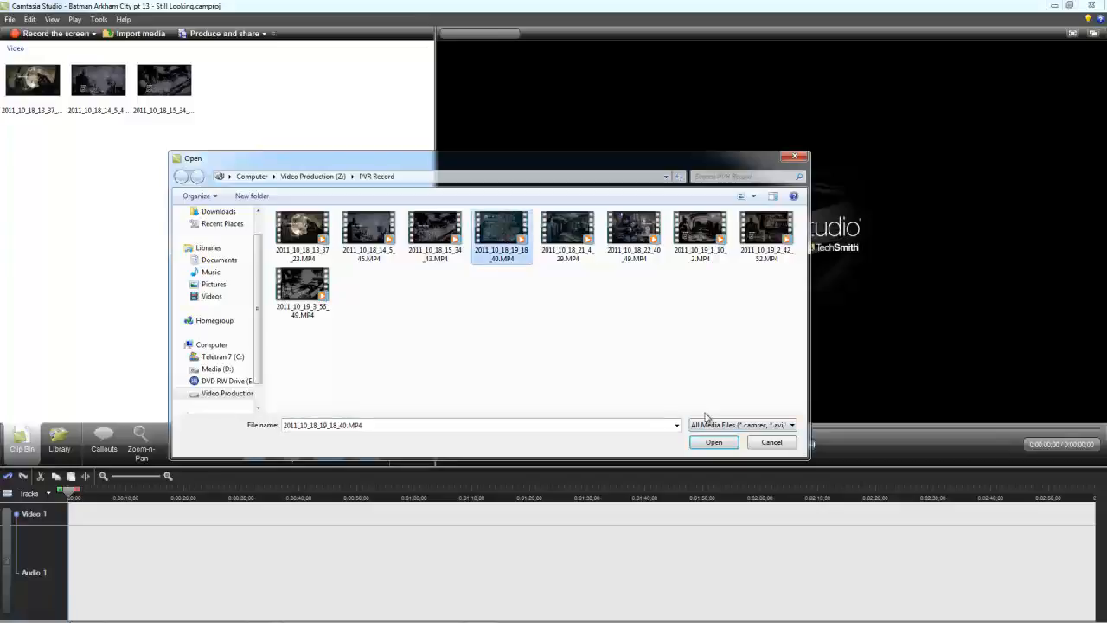
pyautogui.click(713, 443)
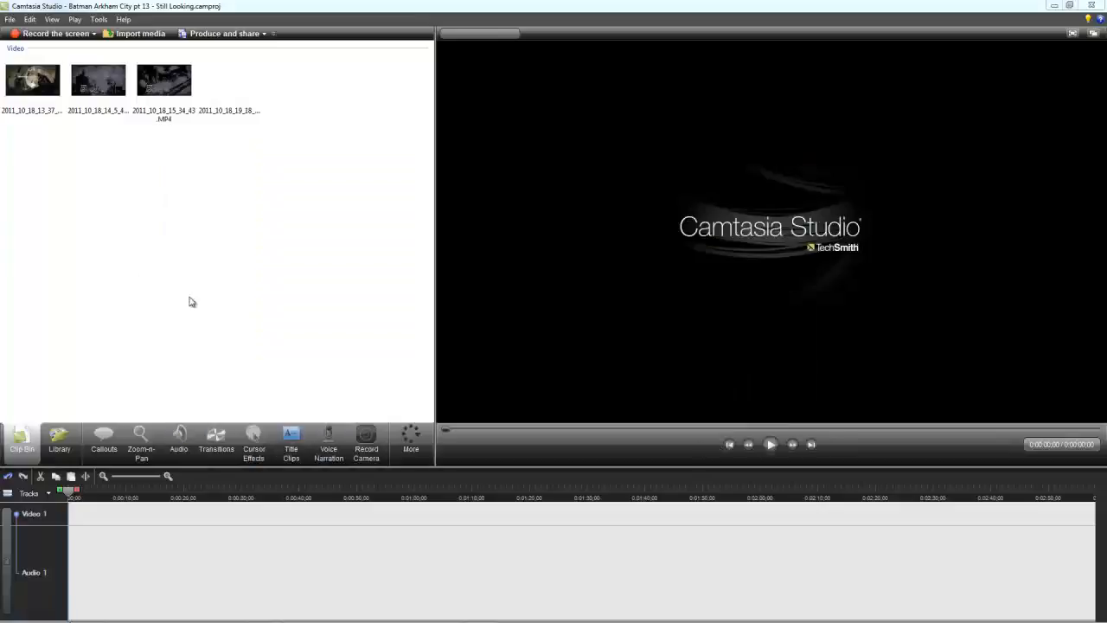
pyautogui.click(230, 84)
pyautogui.moveTo(229, 84); pyautogui.dragTo(95, 515)
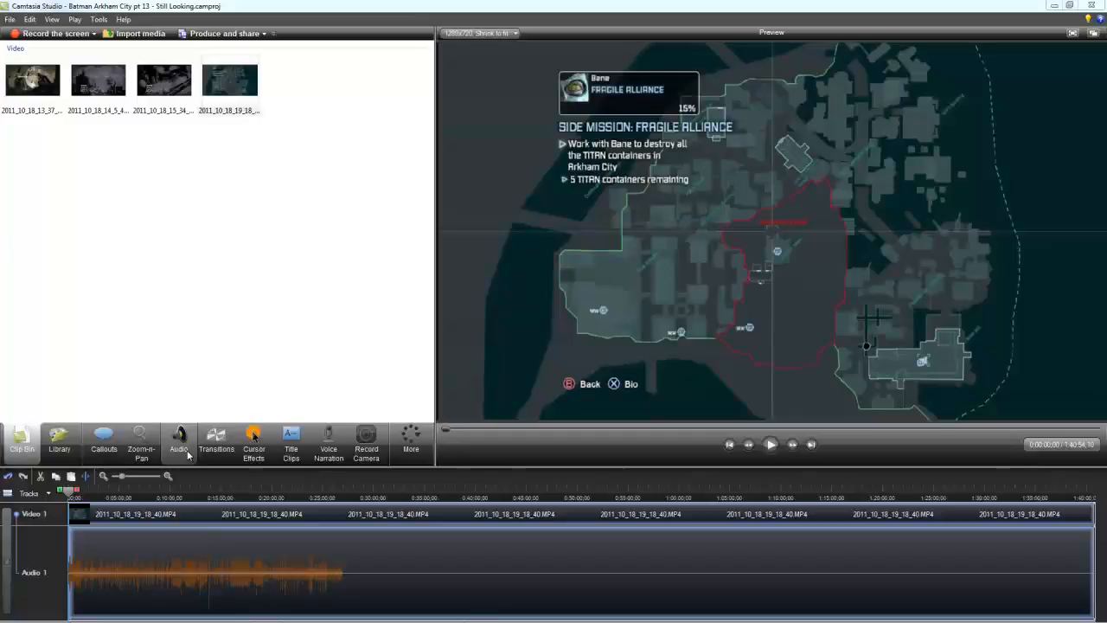
# Step: Examine the clip's volume leveling and noise removal settings, and return to the Clip Bin
pyautogui.click(182, 450)
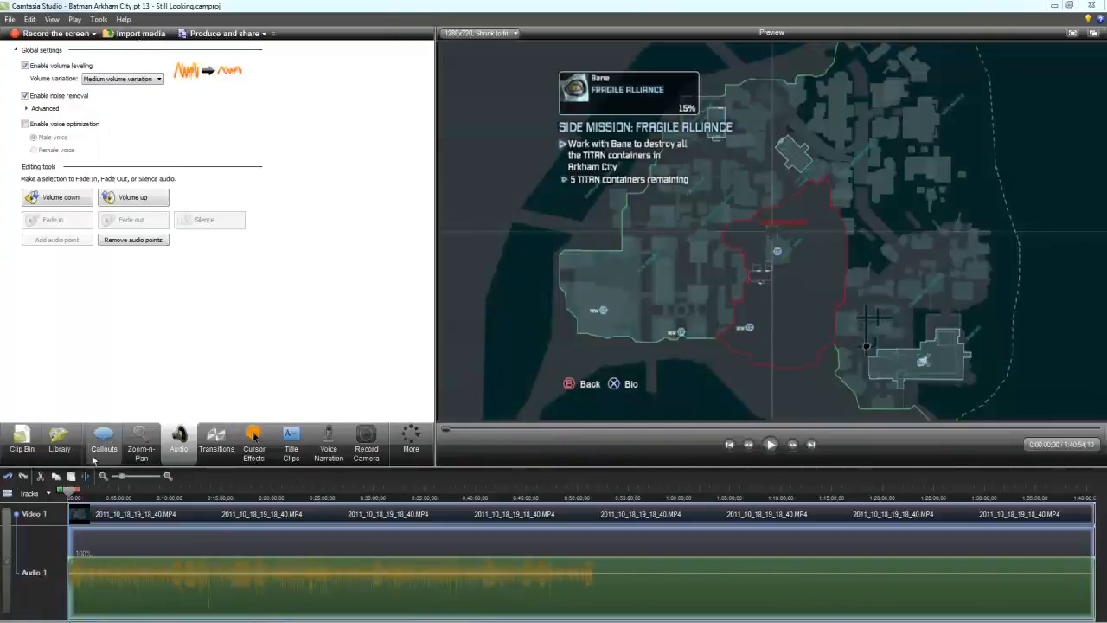
pyautogui.click(30, 448)
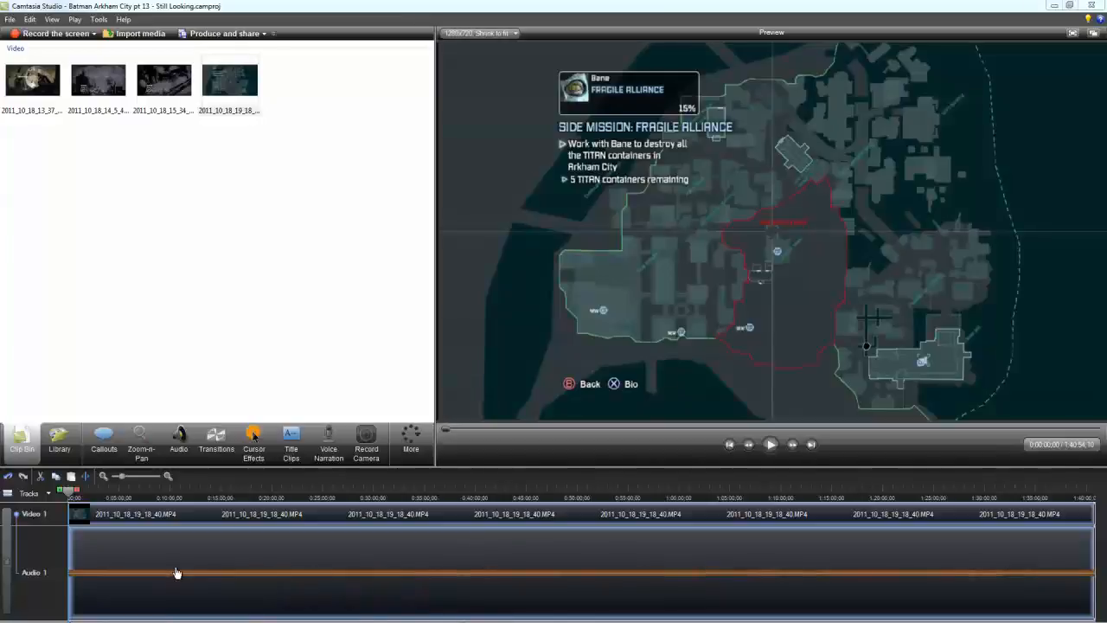
# Step: Check the clip's audio enhancement settings once more and return to the Clip Bin
pyautogui.click(179, 446)
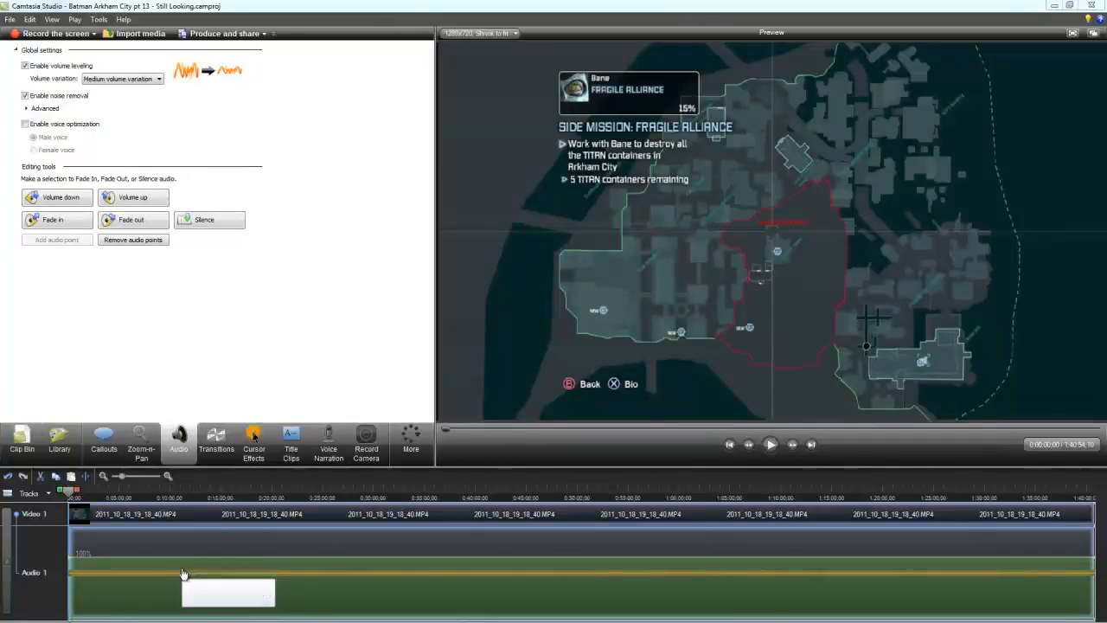
pyautogui.click(21, 441)
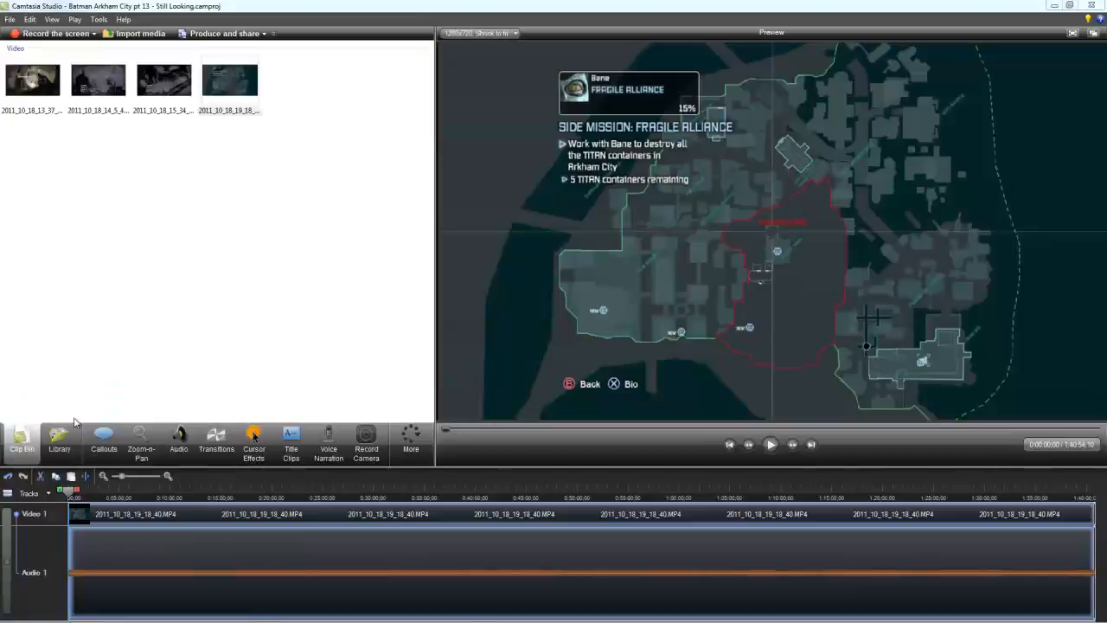
pyautogui.click(98, 291)
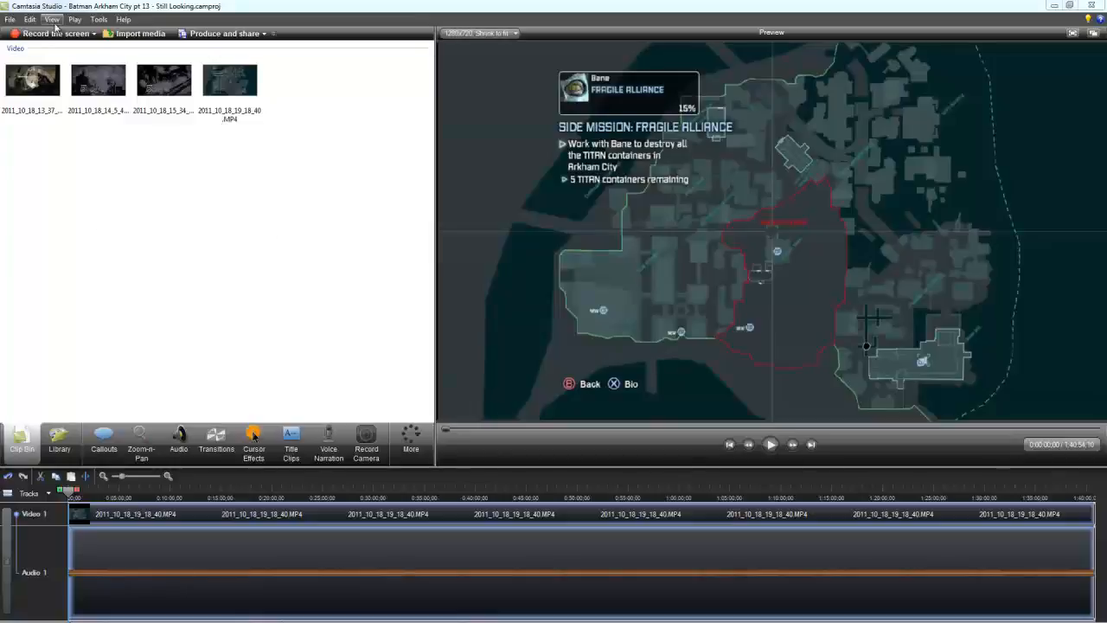
# Step: Start a batch production and add all Batman Arkham City projects from pt 2 to pt 13
pyautogui.click(99, 20)
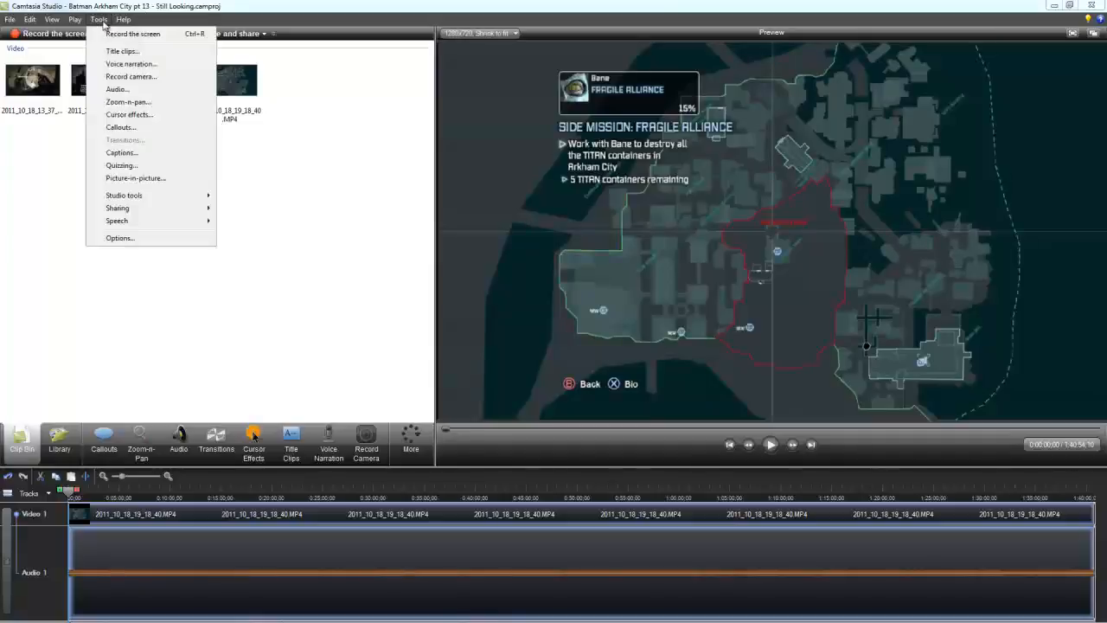
pyautogui.moveTo(118, 208)
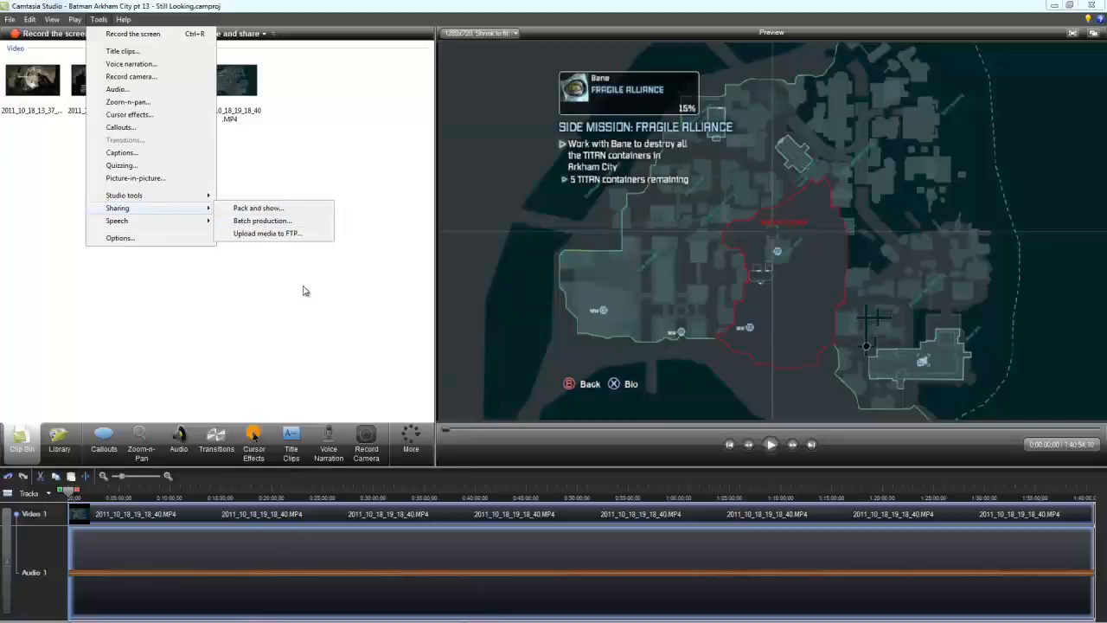
pyautogui.click(262, 221)
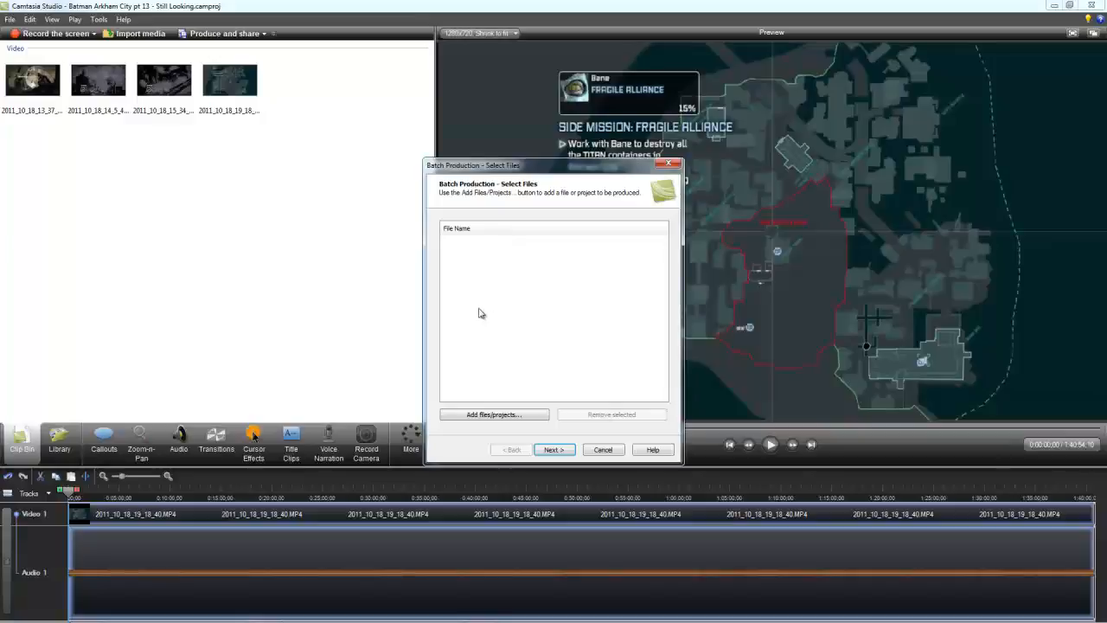
pyautogui.click(512, 416)
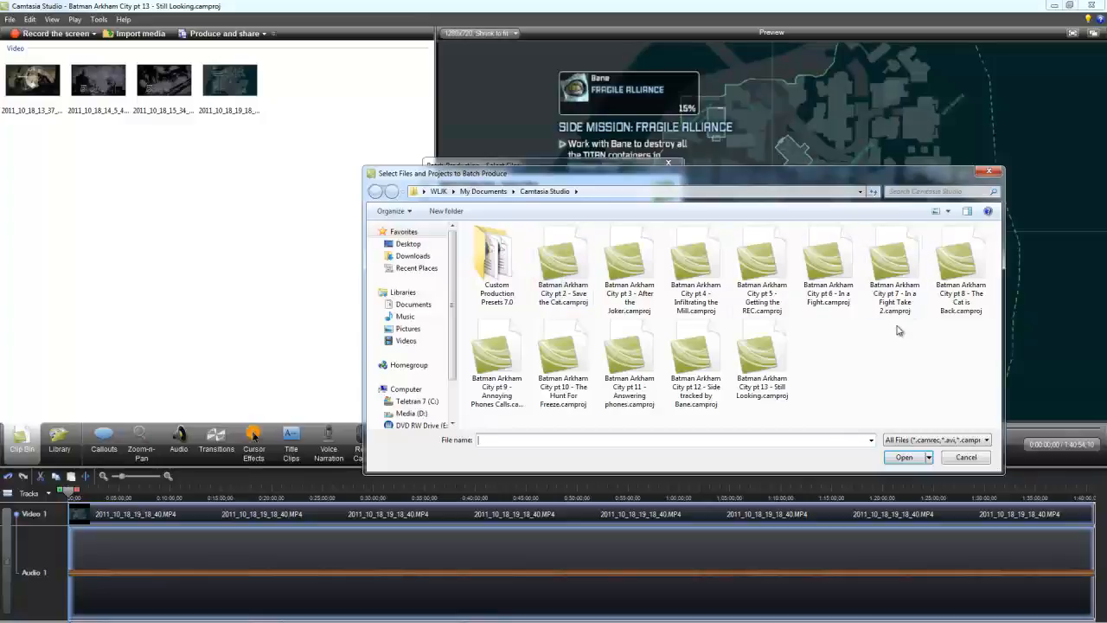
pyautogui.click(562, 275)
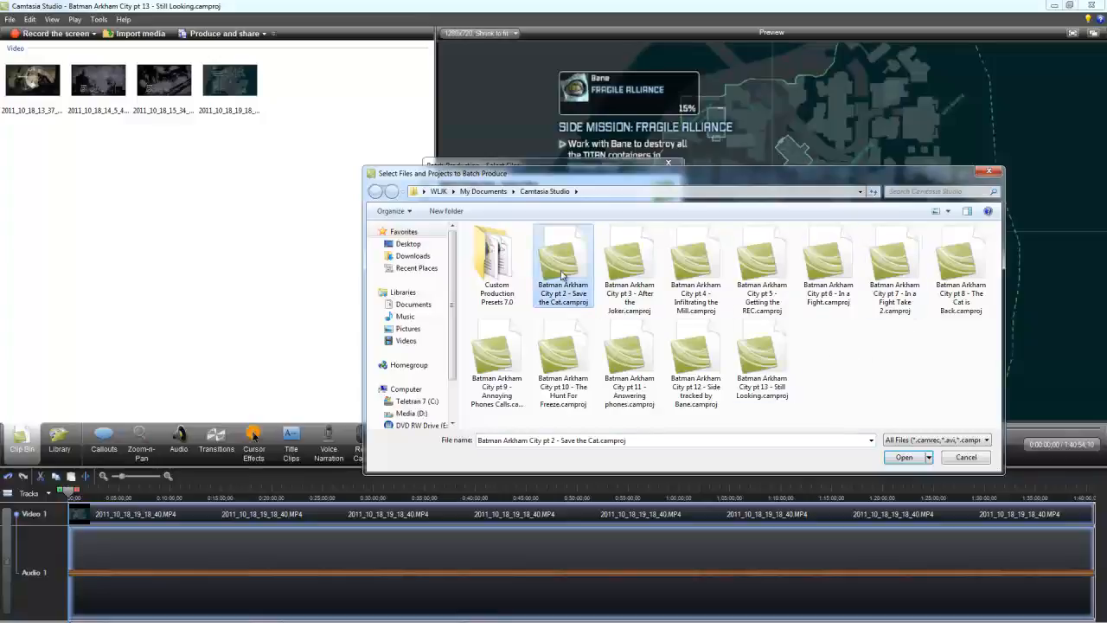
pyautogui.keyDown('shift'); pyautogui.click(772, 385); pyautogui.keyUp('shift')
pyautogui.click(902, 457)
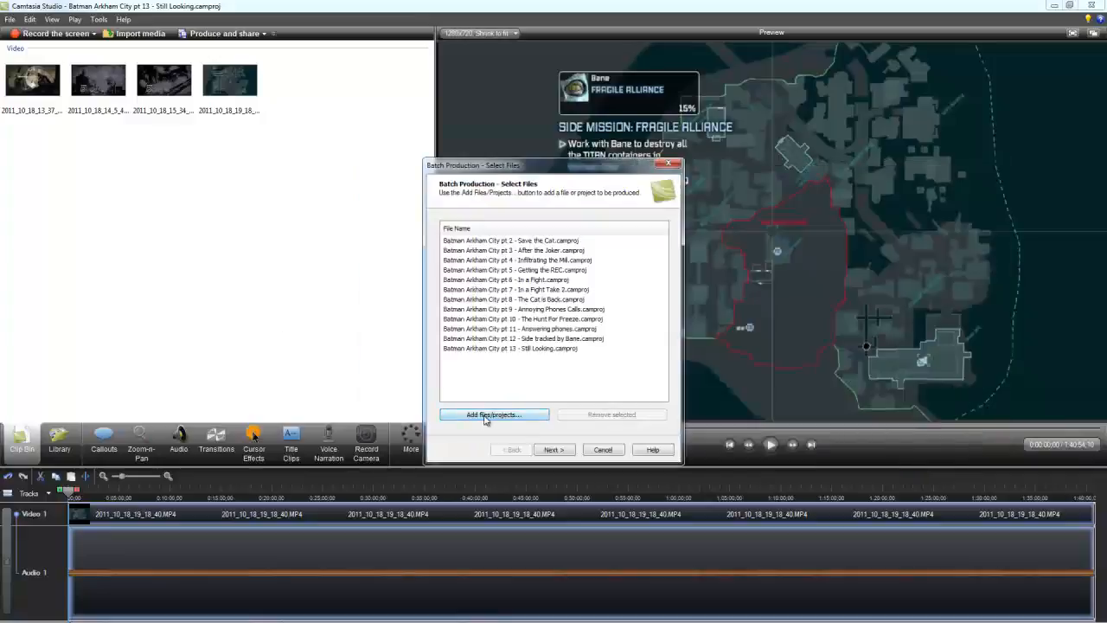
# Step: Continue to the batch preset options and bring up the Web and Youtube presets' information in the preset manager
pyautogui.click(551, 451)
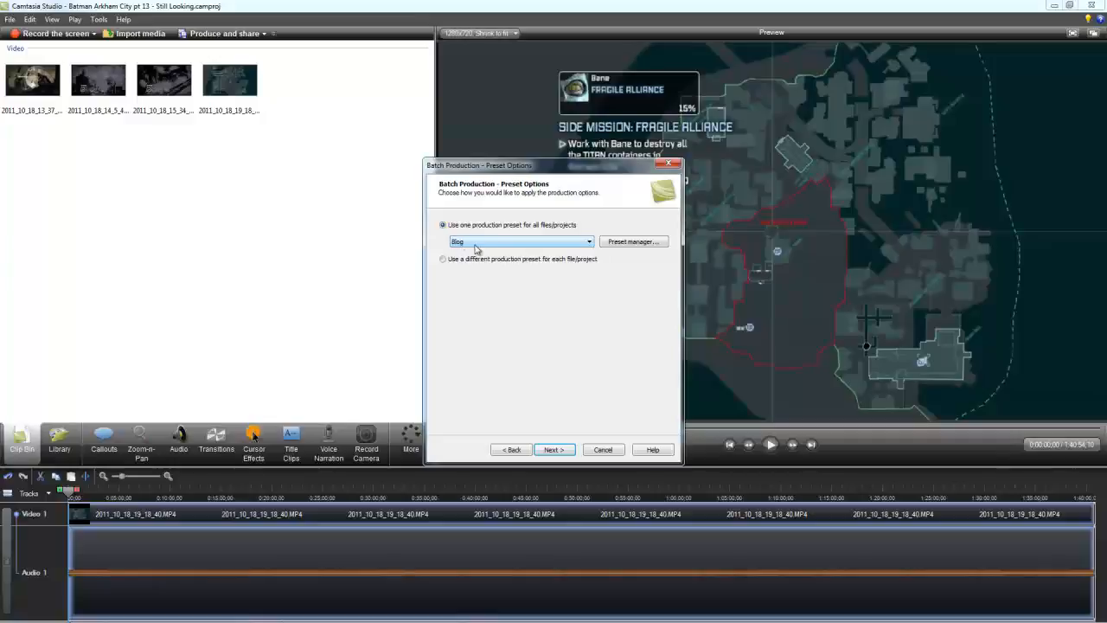
pyautogui.click(589, 246)
pyautogui.click(590, 246)
pyautogui.click(633, 242)
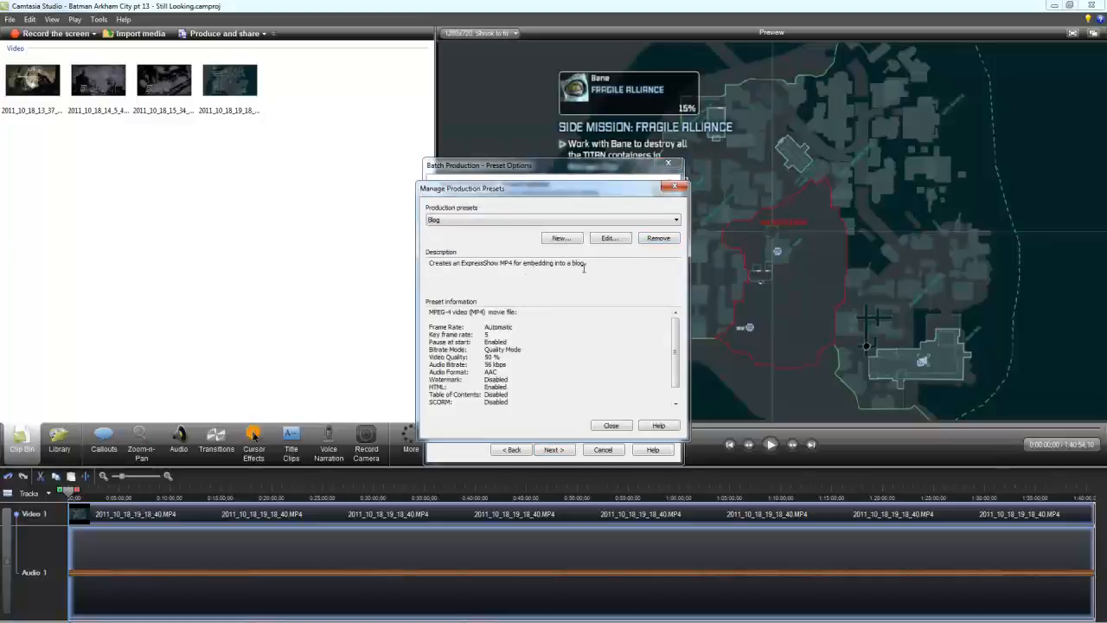
pyautogui.click(675, 221)
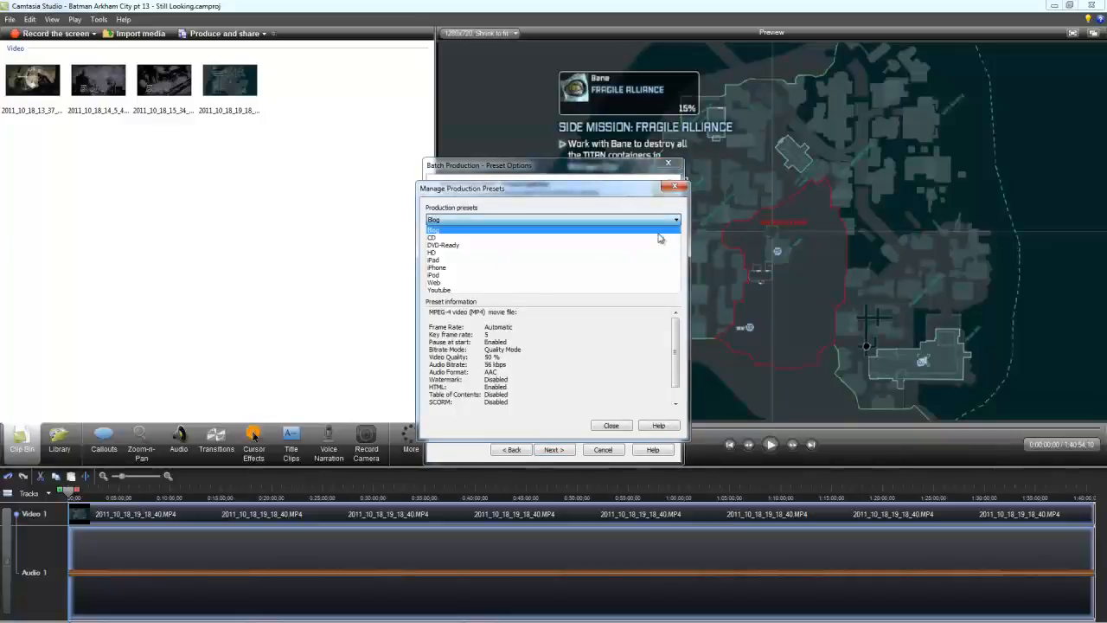
pyautogui.click(619, 285)
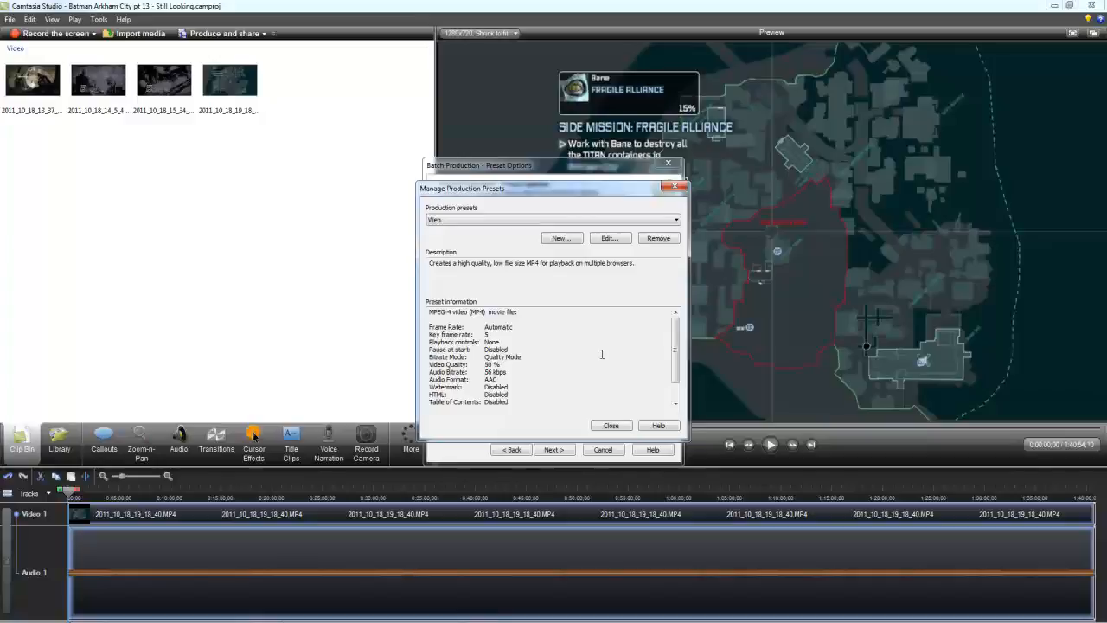
pyautogui.click(678, 222)
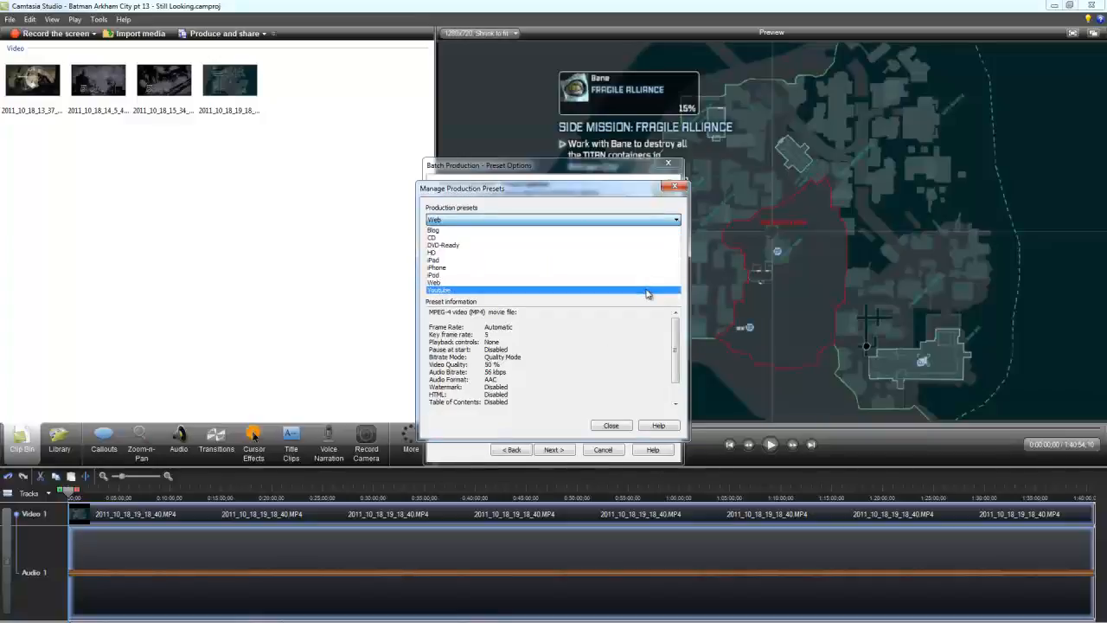
pyautogui.click(648, 291)
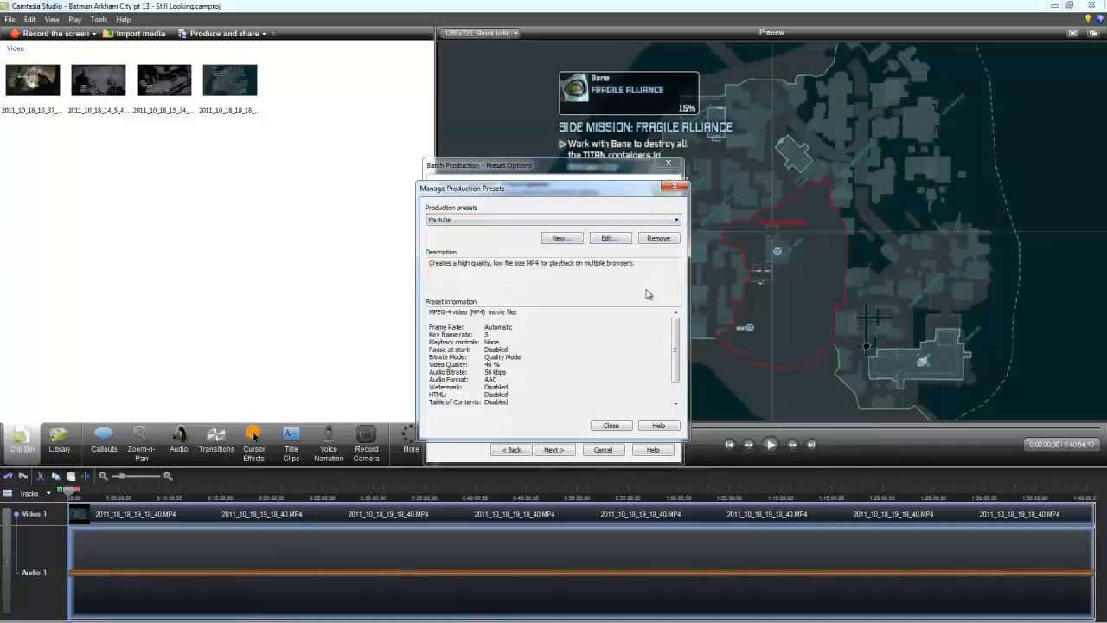
# Step: Review the Youtube preset's file format, video size, audio, encoding and video options, and close the preset manager
pyautogui.click(610, 241)
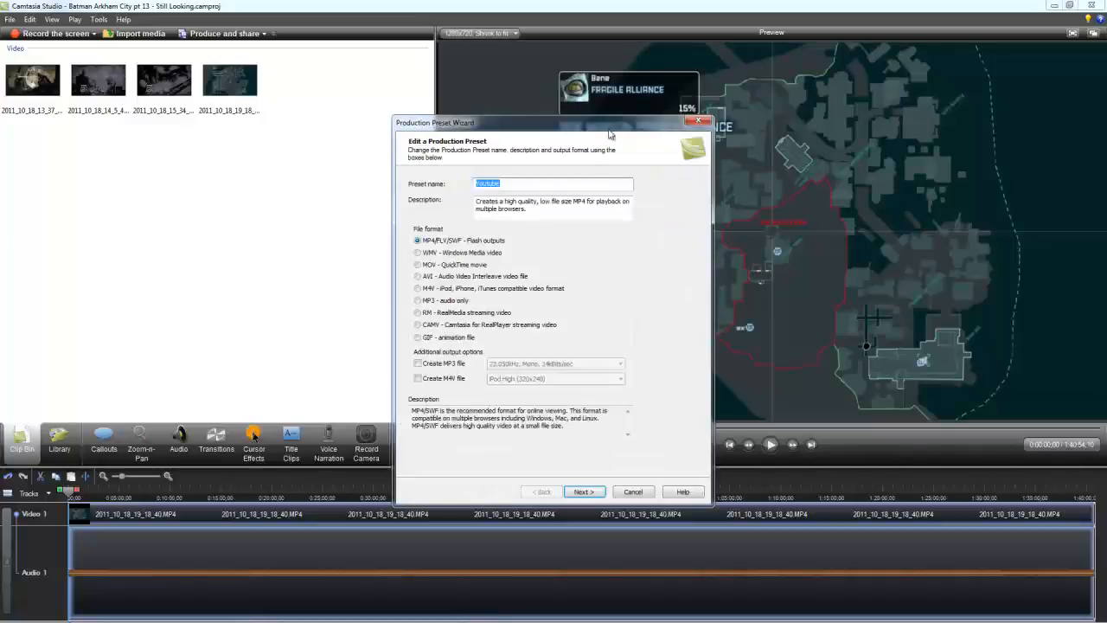
pyautogui.moveTo(603, 128); pyautogui.dragTo(512, 124)
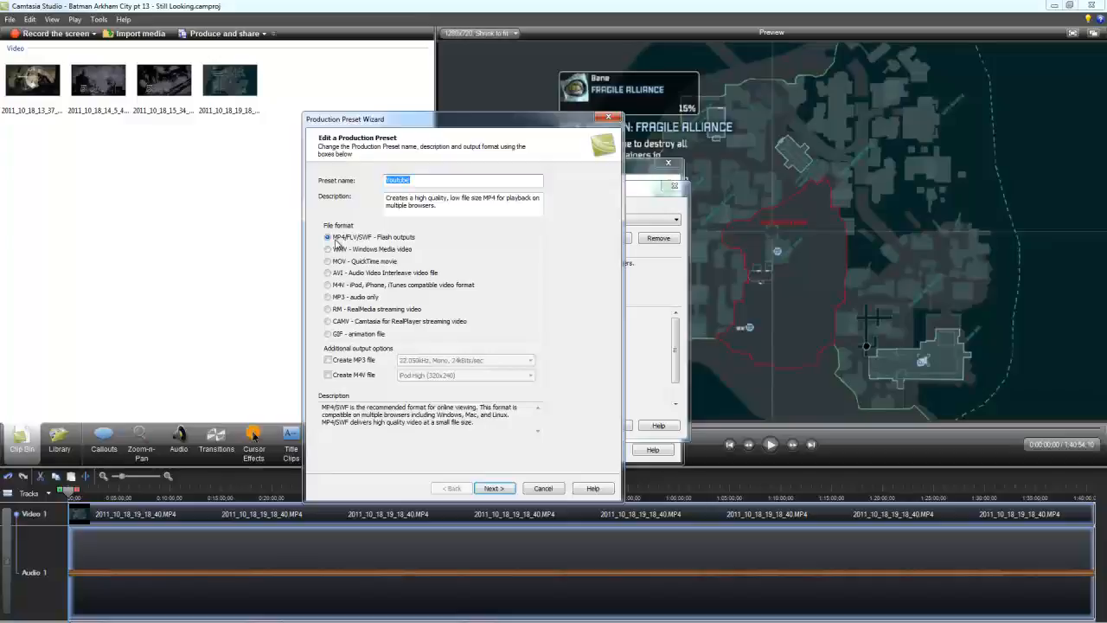
pyautogui.click(514, 489)
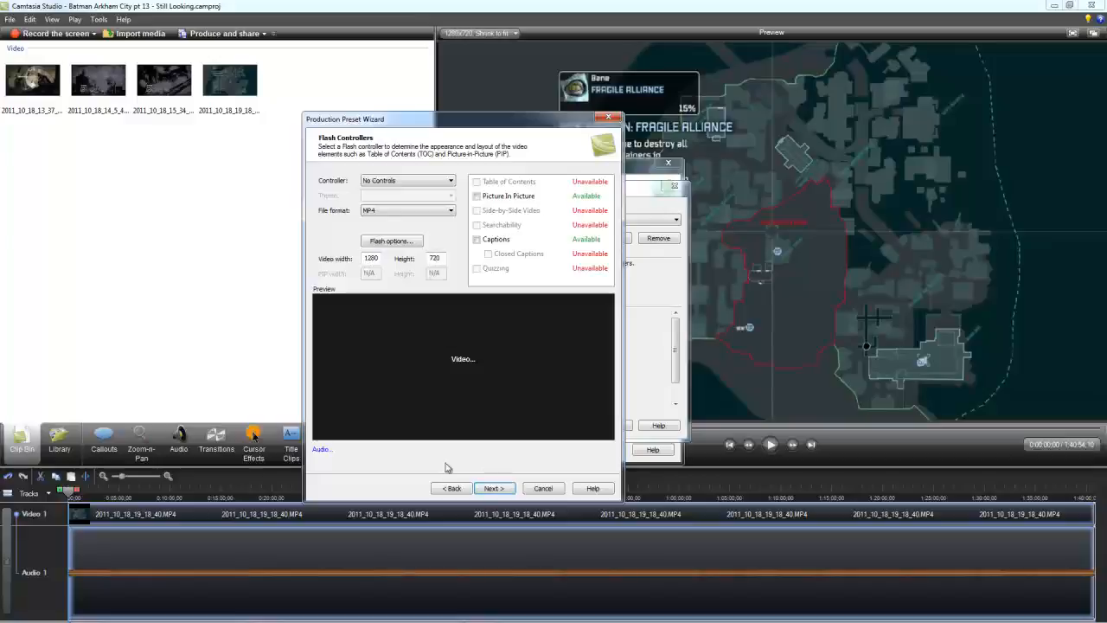
pyautogui.click(322, 450)
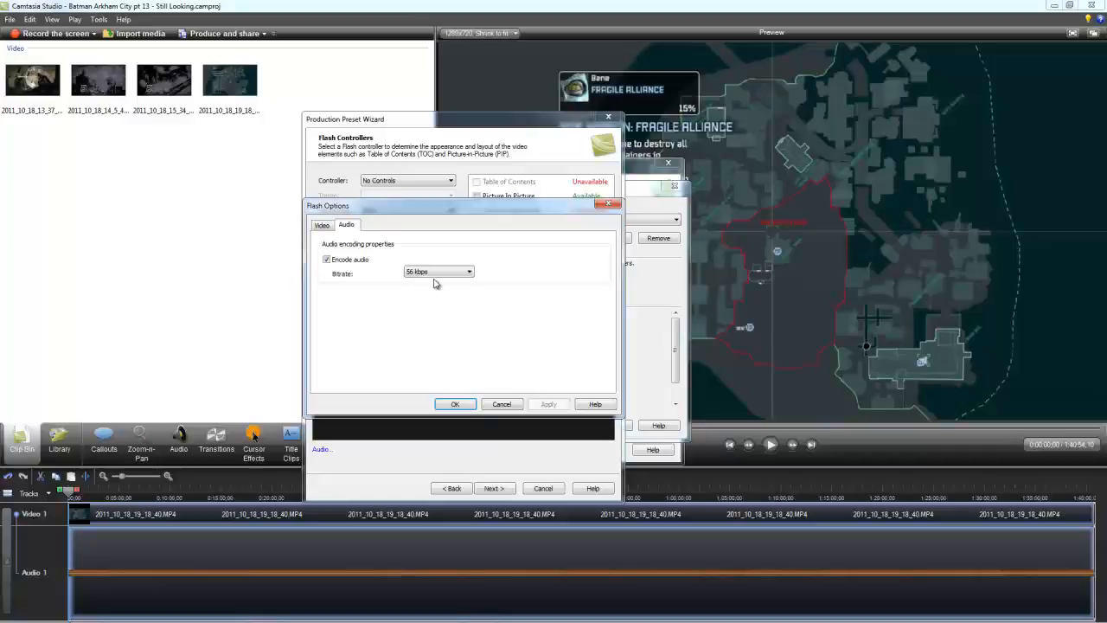
pyautogui.click(324, 226)
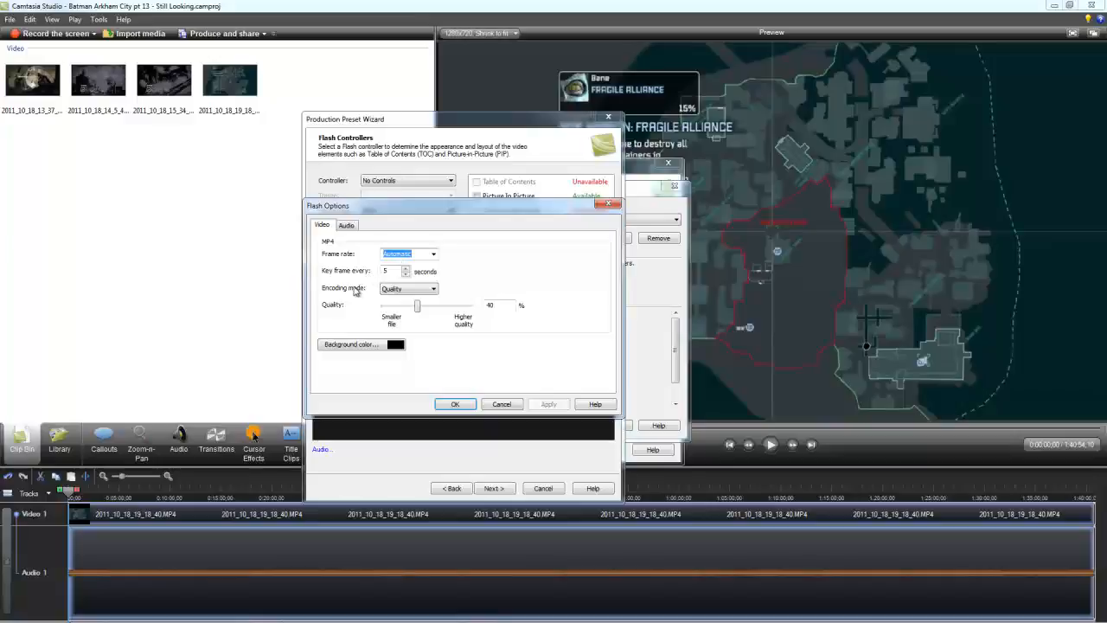
pyautogui.click(435, 289)
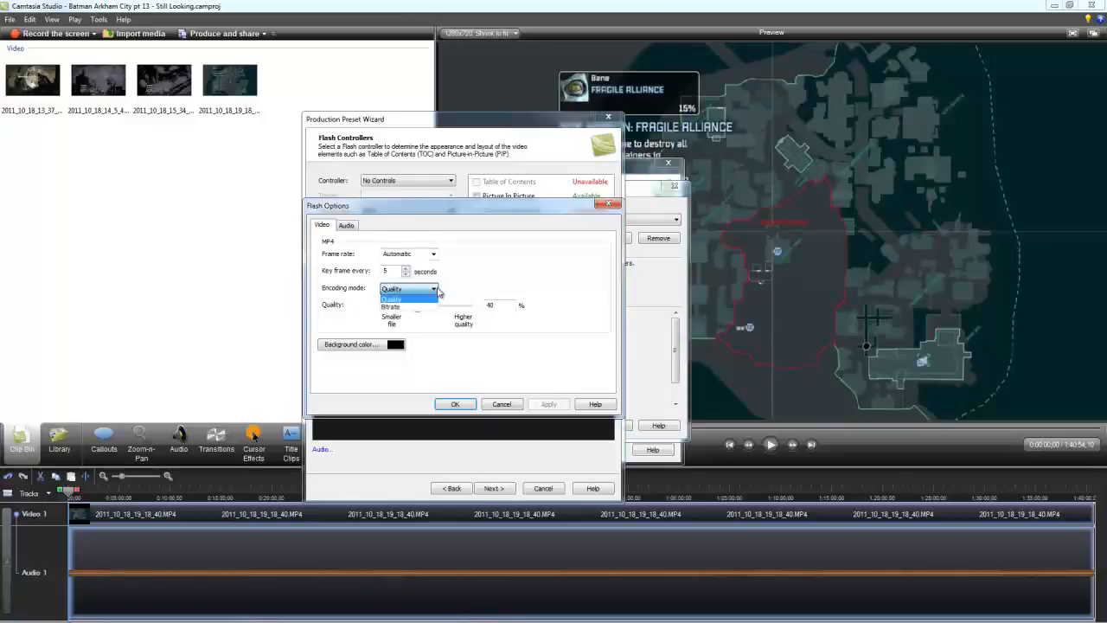
pyautogui.click(436, 292)
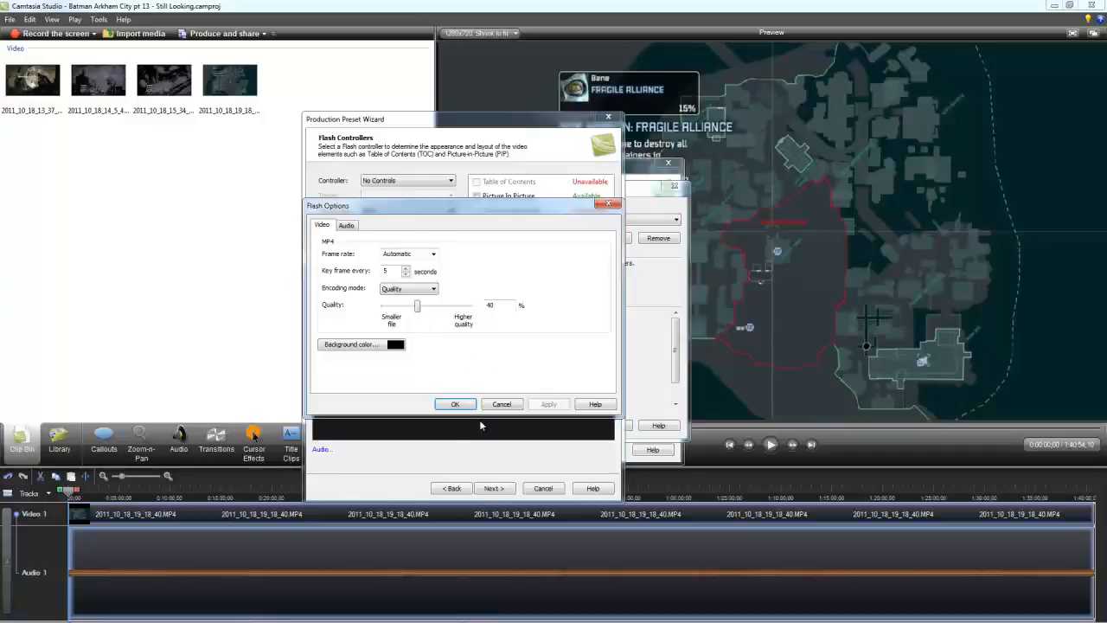
pyautogui.click(501, 404)
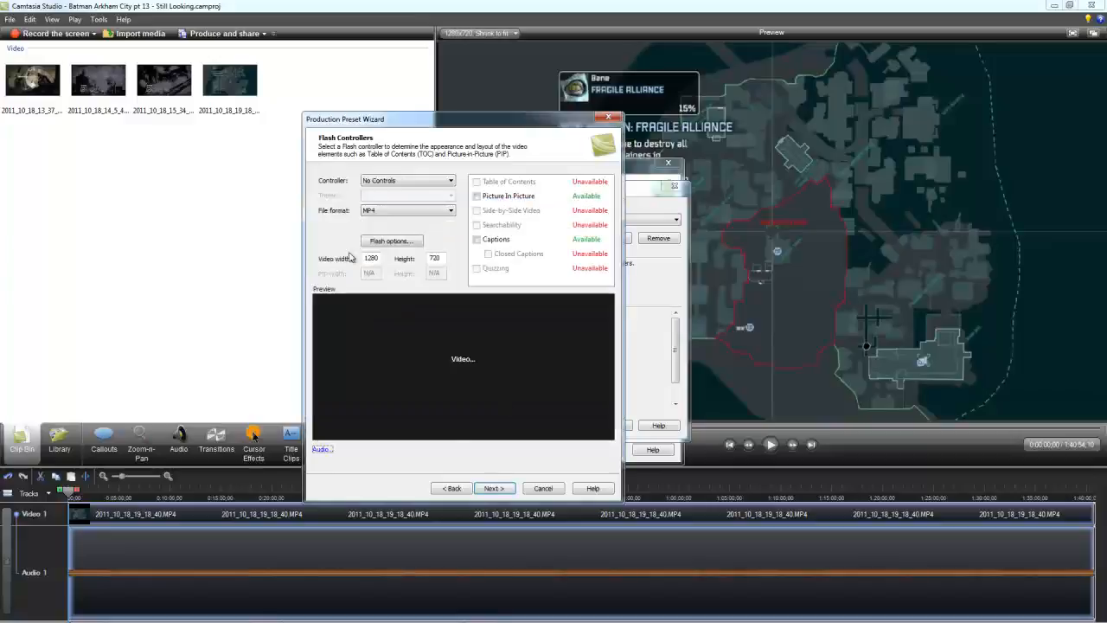
pyautogui.click(493, 489)
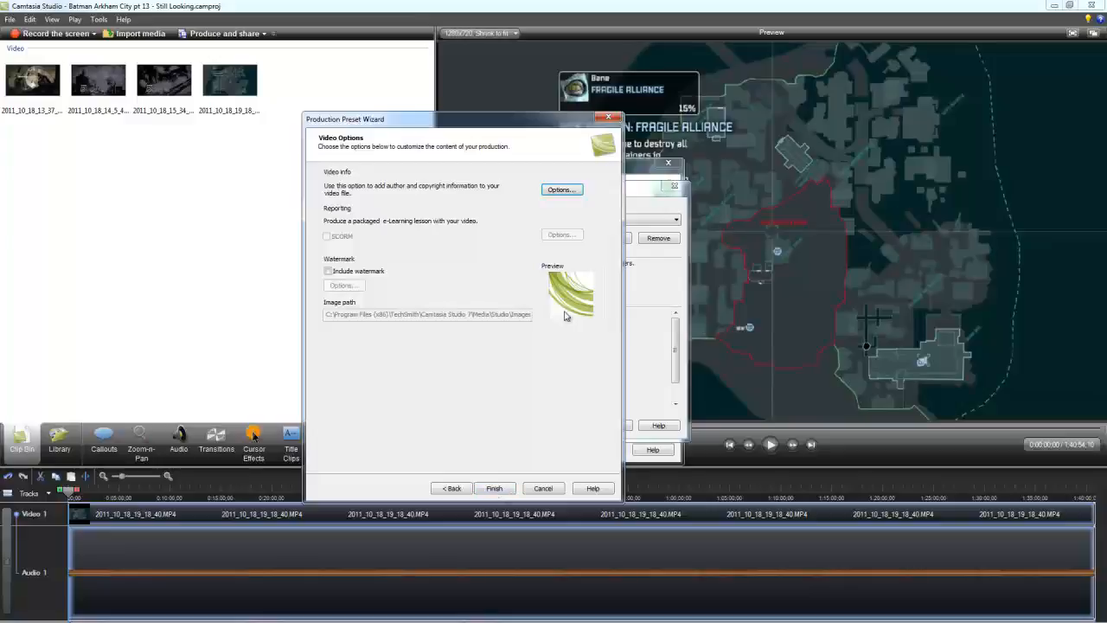
pyautogui.click(497, 489)
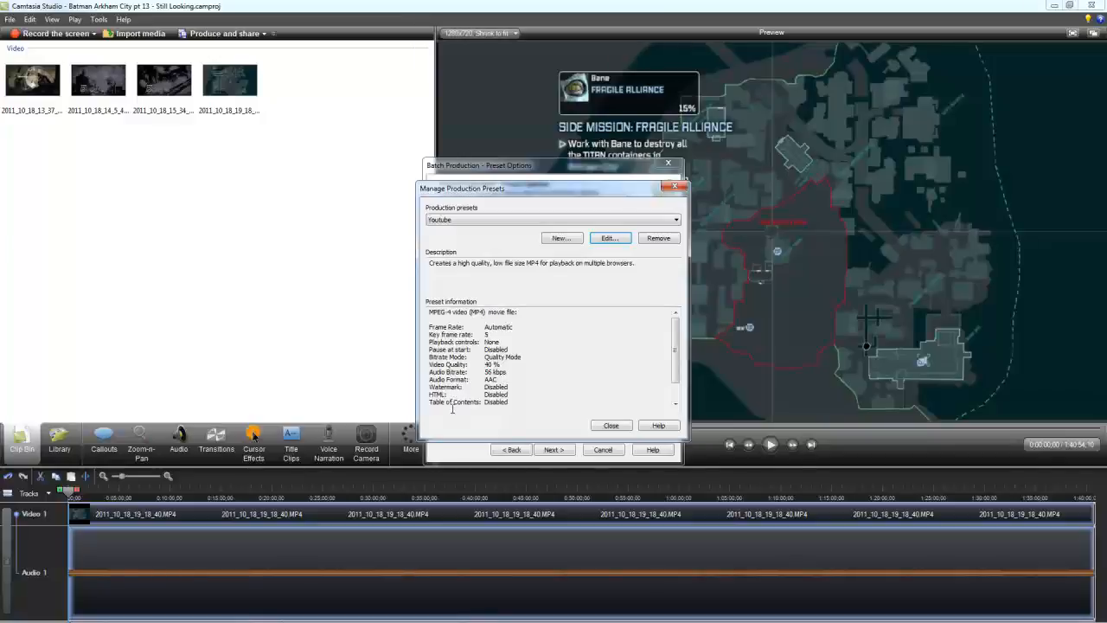
pyautogui.click(611, 426)
# Step: Apply the Youtube production preset to all projects in the batch and continue to the output settings
pyautogui.click(588, 242)
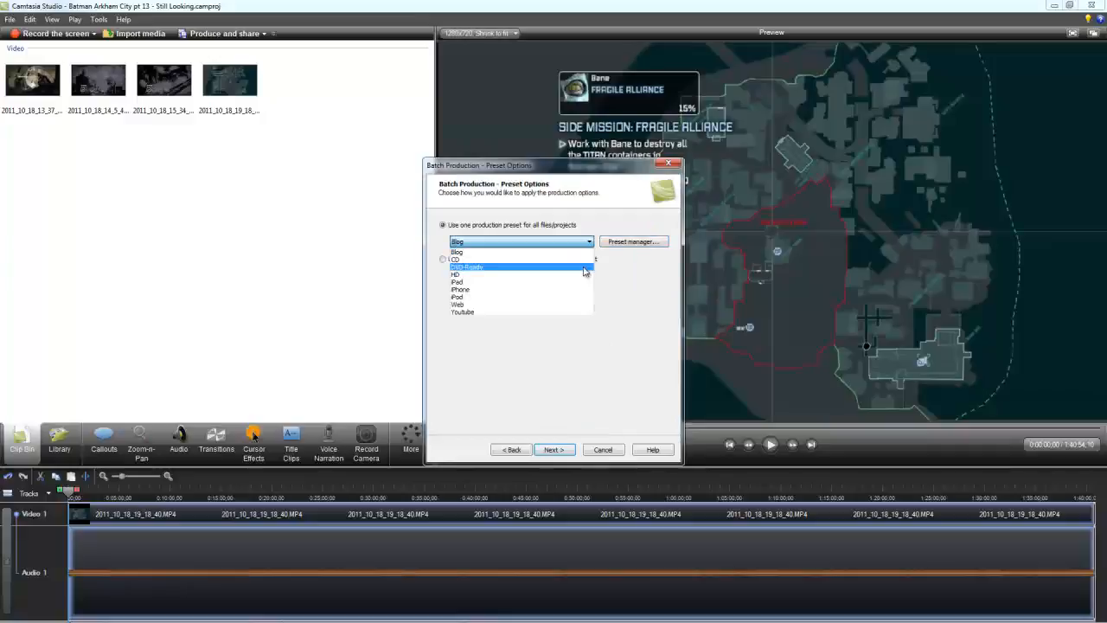
pyautogui.click(577, 312)
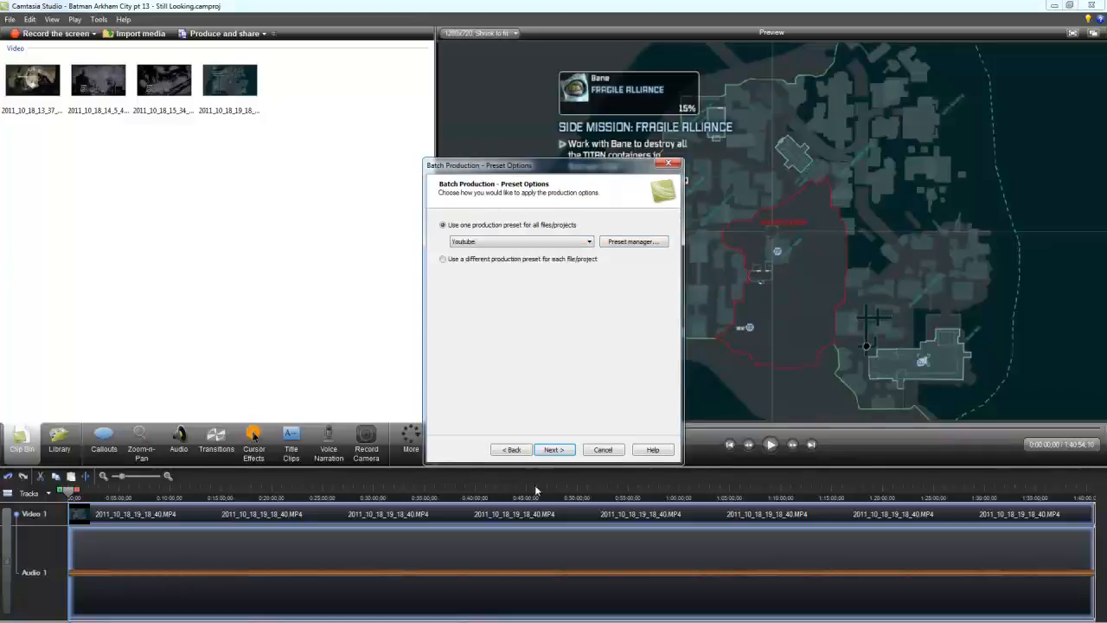
pyautogui.click(558, 452)
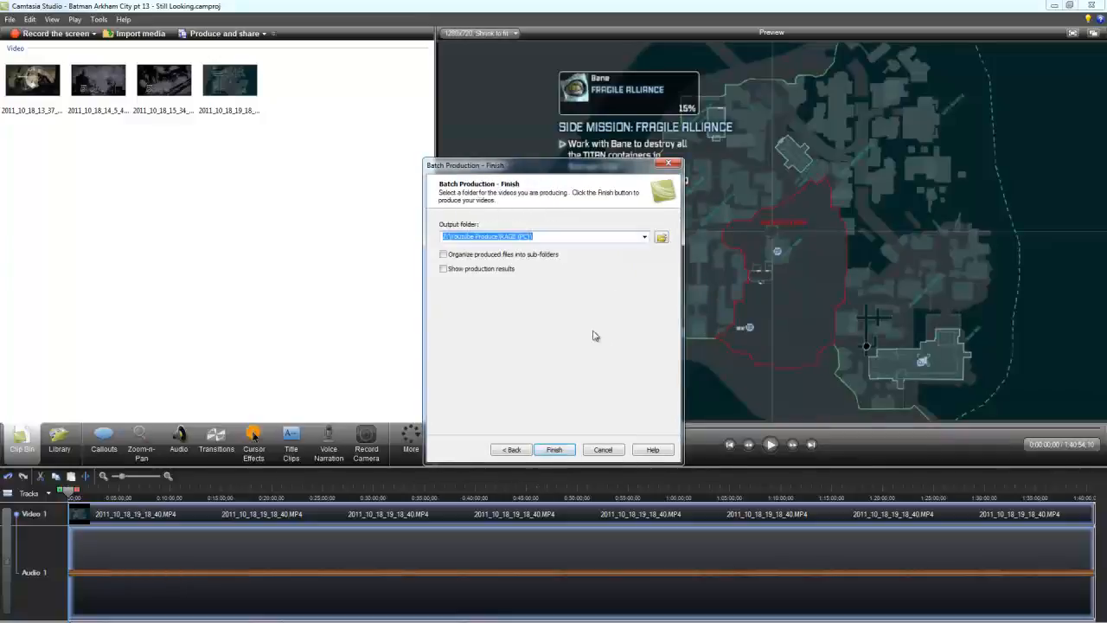
# Step: Set the output folder to Batman Arkham City inside Youtube Produce on drive Z and start the batch rendering
pyautogui.click(661, 241)
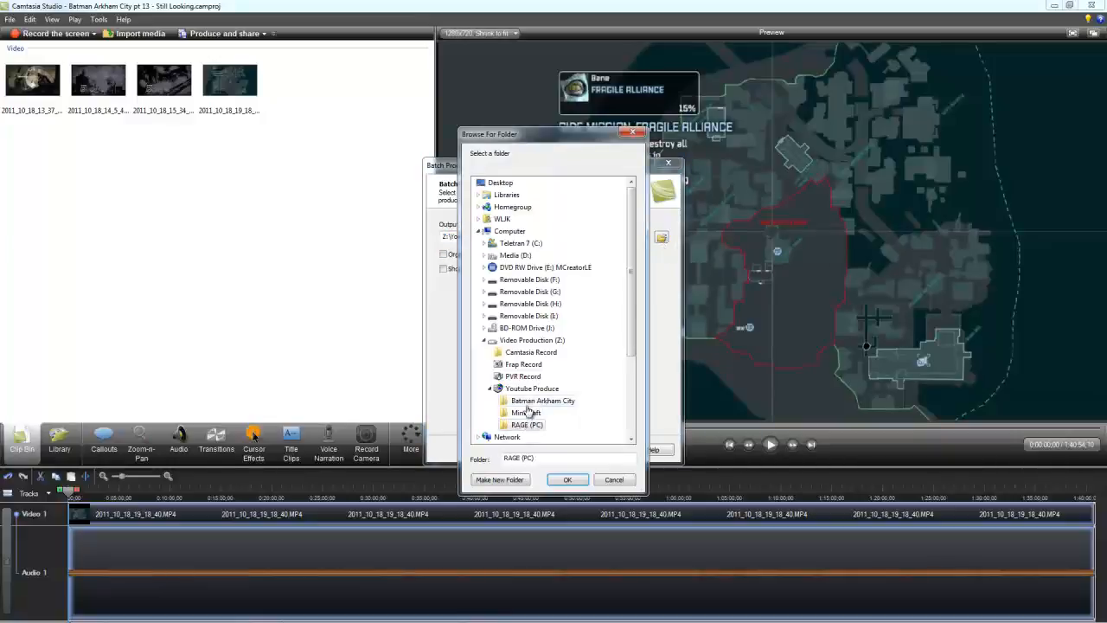
pyautogui.click(531, 401)
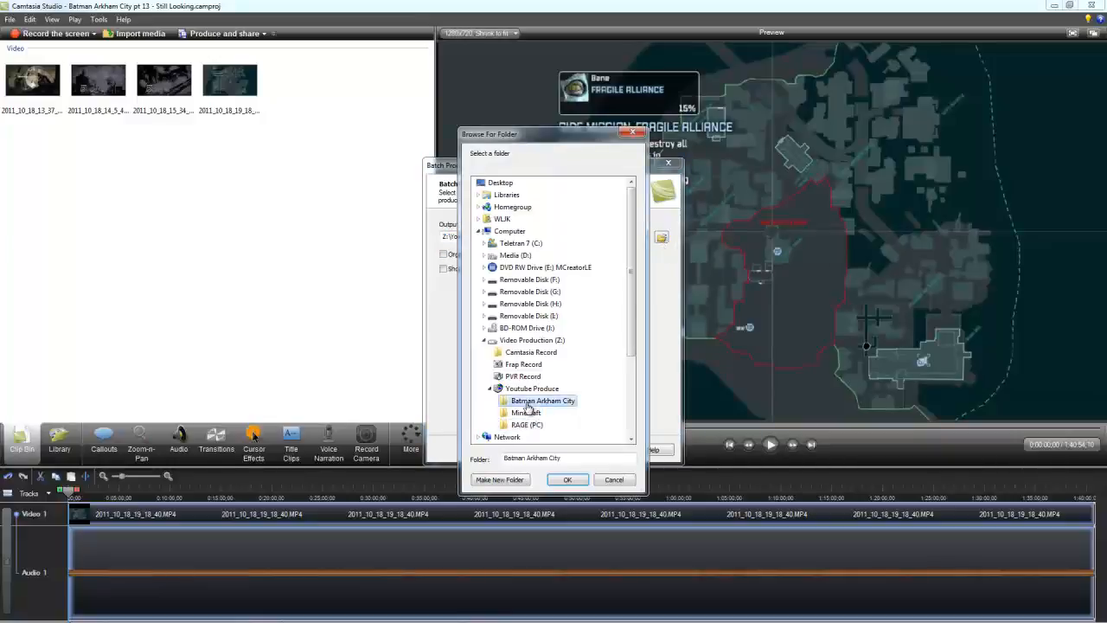
pyautogui.click(568, 480)
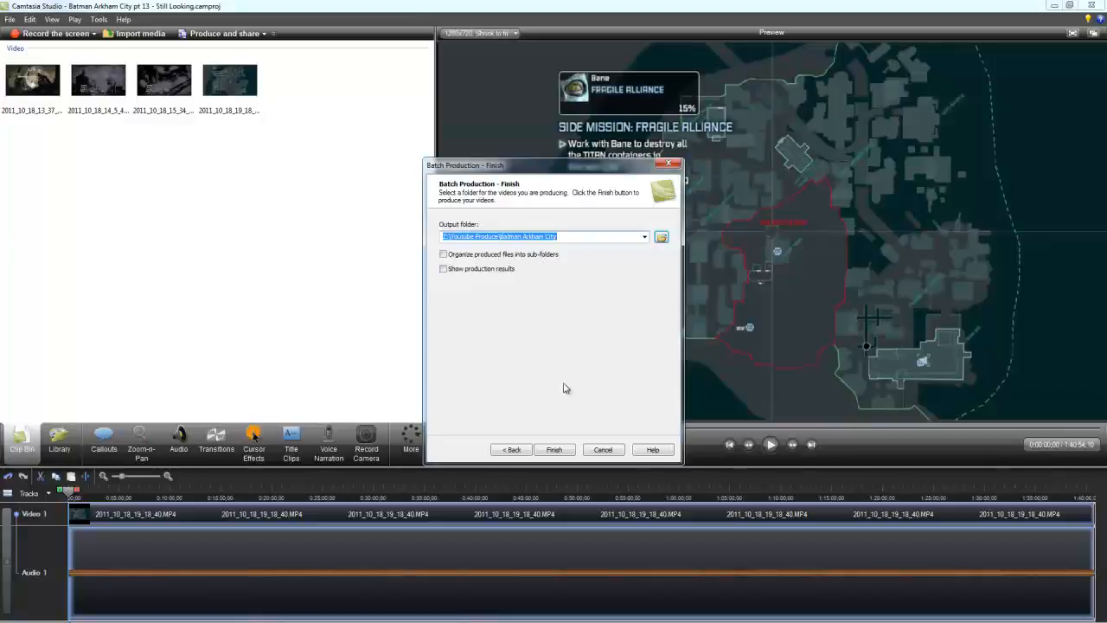
pyautogui.click(560, 451)
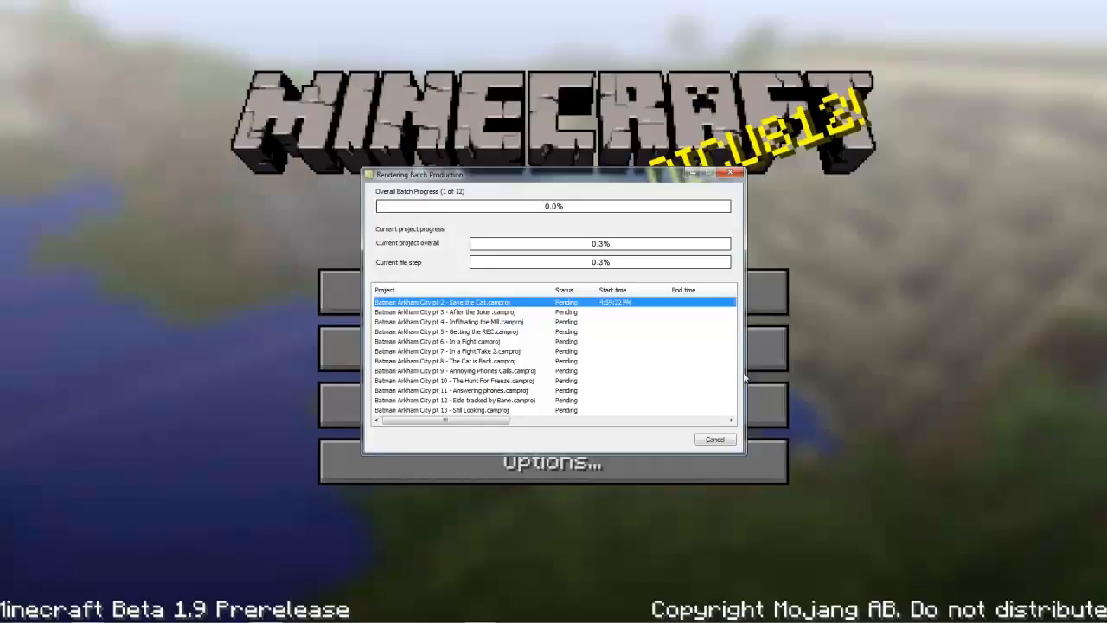
# Step: Cancel the running batch rendering and return to the editor
pyautogui.moveTo(482, 426)
pyautogui.mouseDown()
pyautogui.moveTo(716, 422)
pyautogui.moveTo(479, 435)
pyautogui.mouseUp()
pyautogui.click(714, 439)
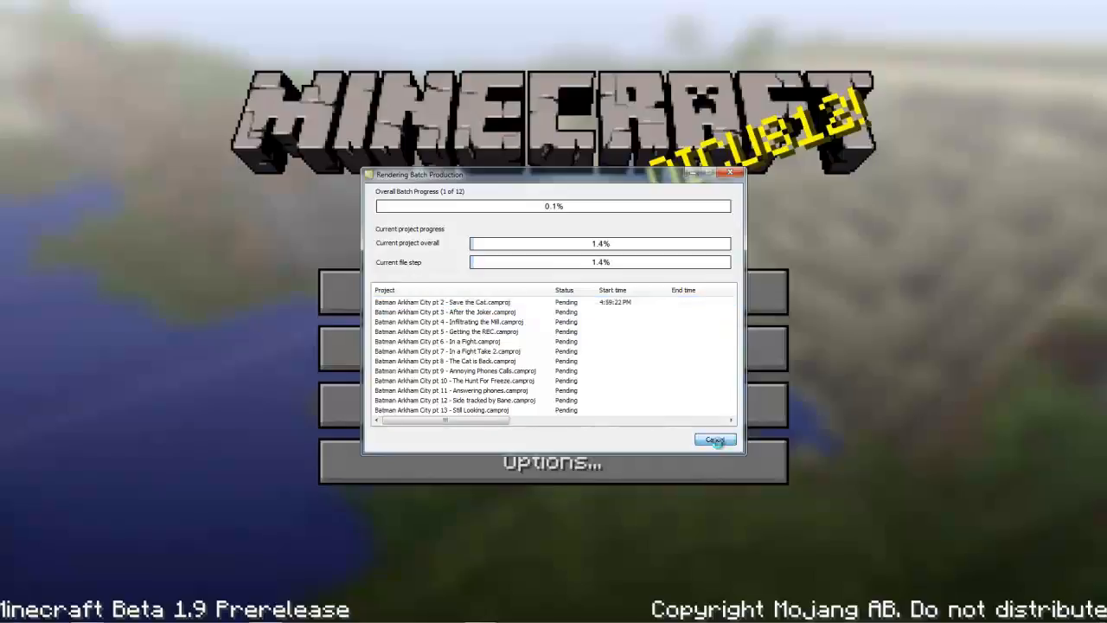
pyautogui.click(560, 345)
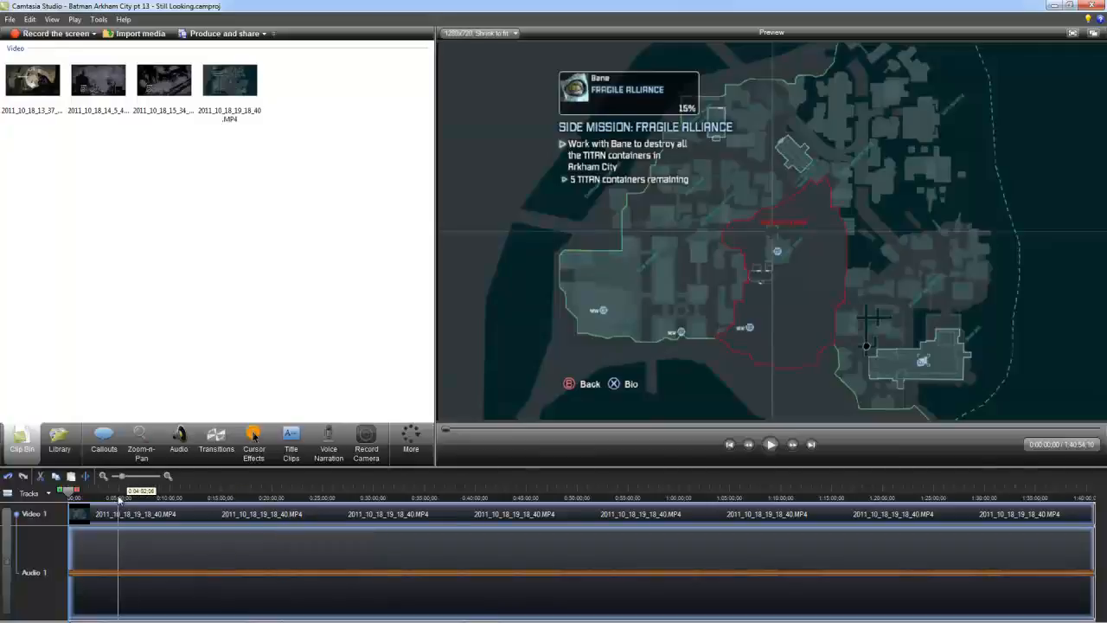
# Step: Select the full length of the 2011_10_18_19_18_40.MP4 clip on the timeline and delete it
pyautogui.moveTo(71, 492); pyautogui.dragTo(1091, 491)
pyautogui.press('Delete')
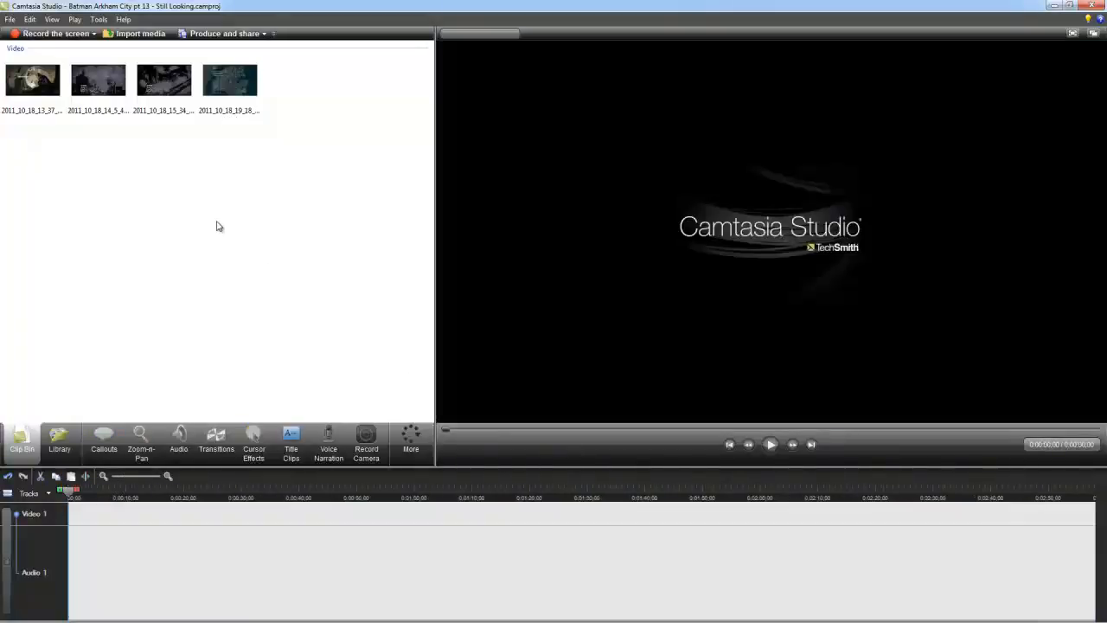
# Step: Remove the 2011_10_18_19_18_40.MP4 clip from the Clip Bin
pyautogui.click(231, 91)
pyautogui.rightClick(231, 91)
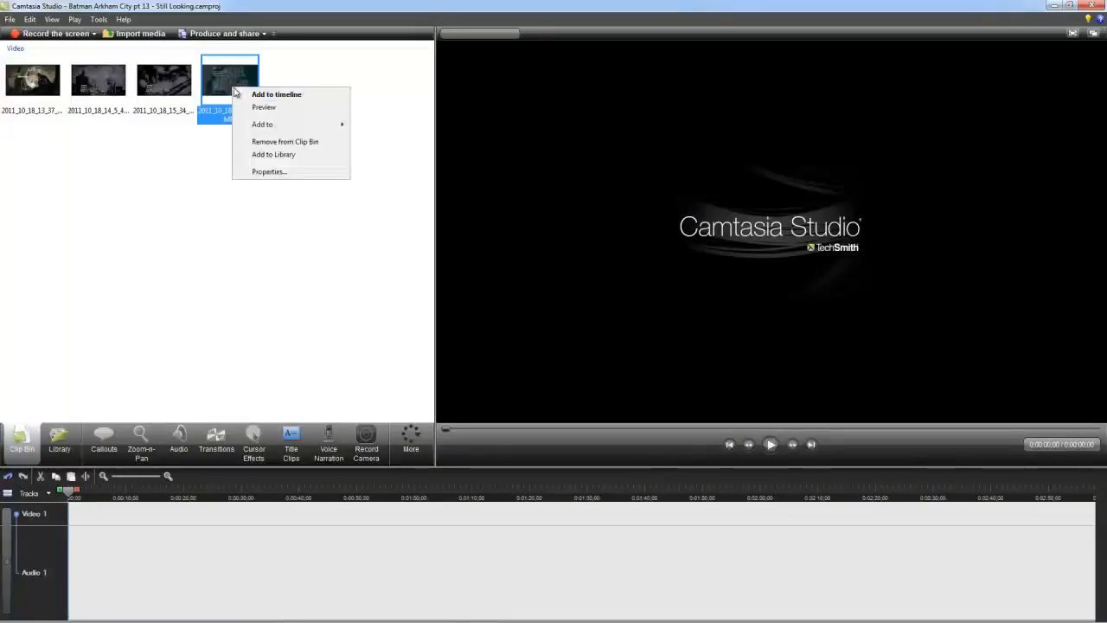
pyautogui.click(255, 143)
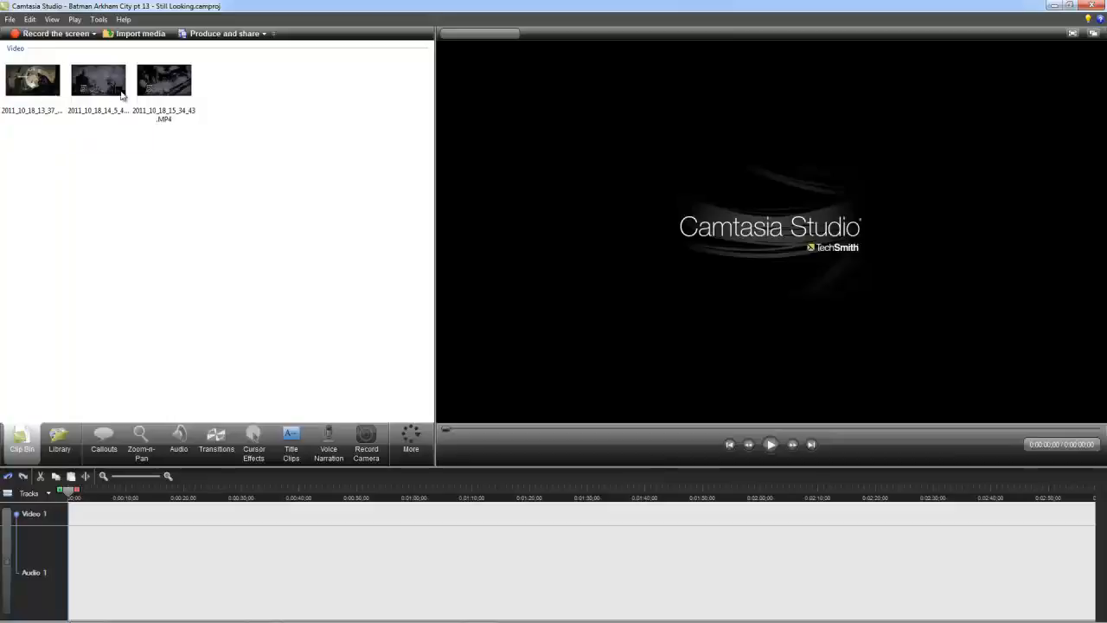
# Step: Switch to Windows Explorer and open the PVR Record folder on drive Z
pyautogui.moveTo(186, 99)
pyautogui.moveTo(29, 89)
pyautogui.rightClick(51, 611)
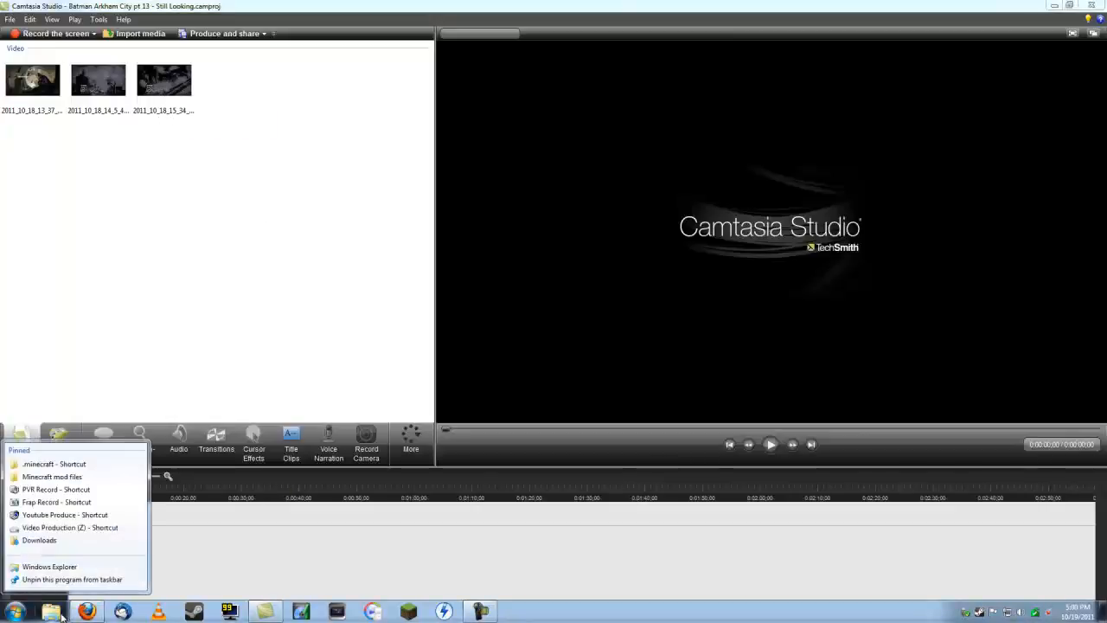
pyautogui.click(80, 490)
# Step: Open the Batman Arkham City folder inside Youtube Produce on drive Z in a second Explorer window
pyautogui.rightClick(54, 614)
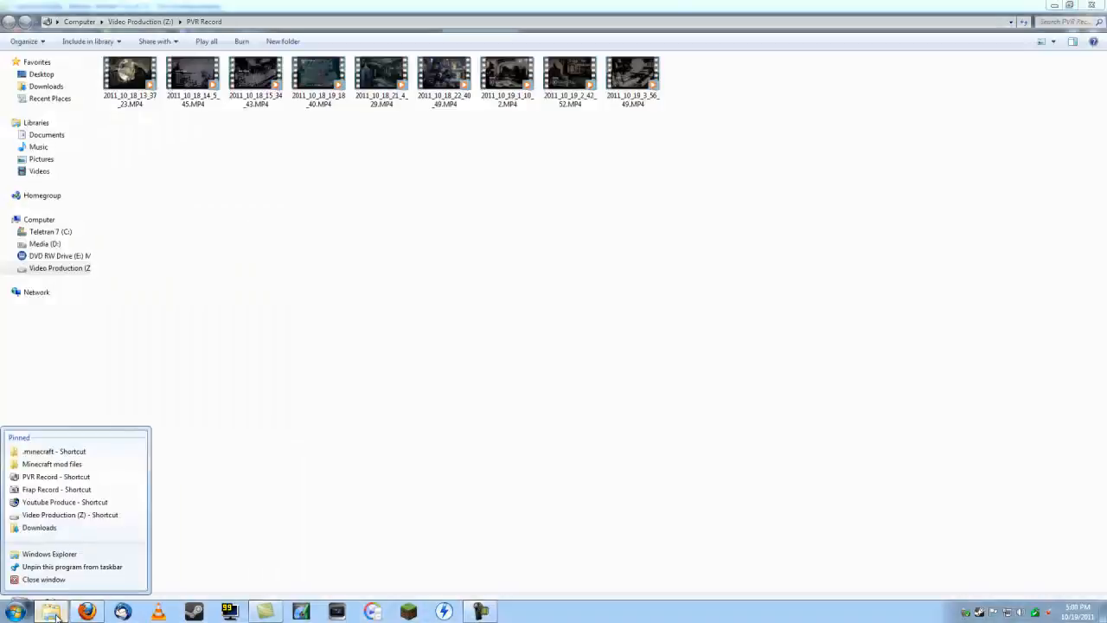
pyautogui.click(68, 525)
pyautogui.hotkey('alt', 'Up')
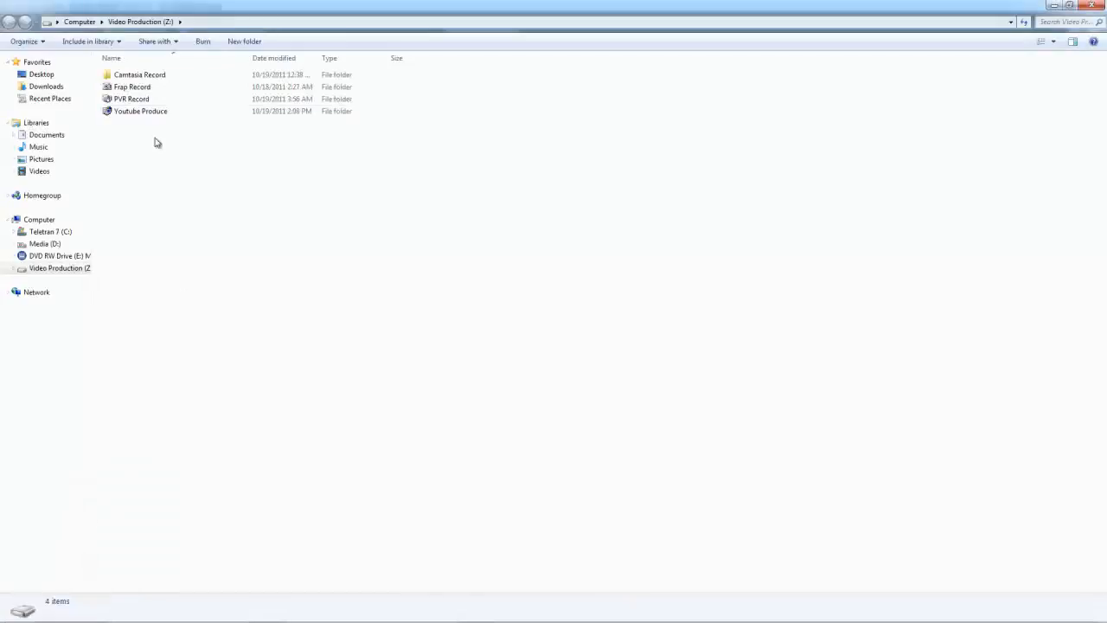
pyautogui.doubleClick(160, 113)
pyautogui.doubleClick(138, 97)
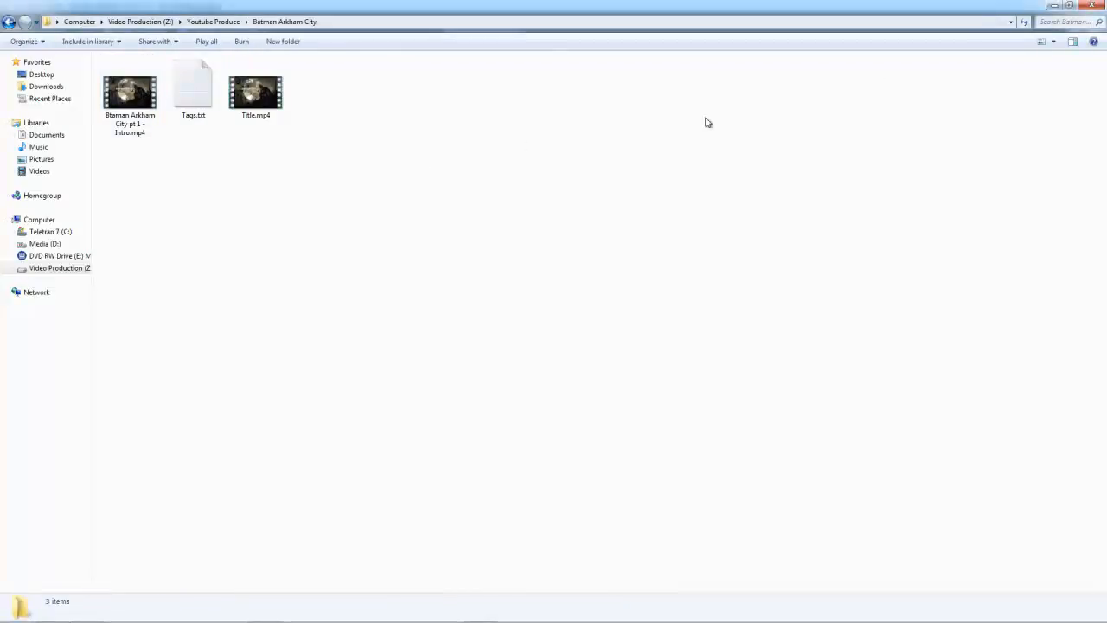
# Step: Check the details of Title.mp4, then restore the Batman Arkham City window to a smaller size and move it below the PVR recordings
pyautogui.click(259, 108)
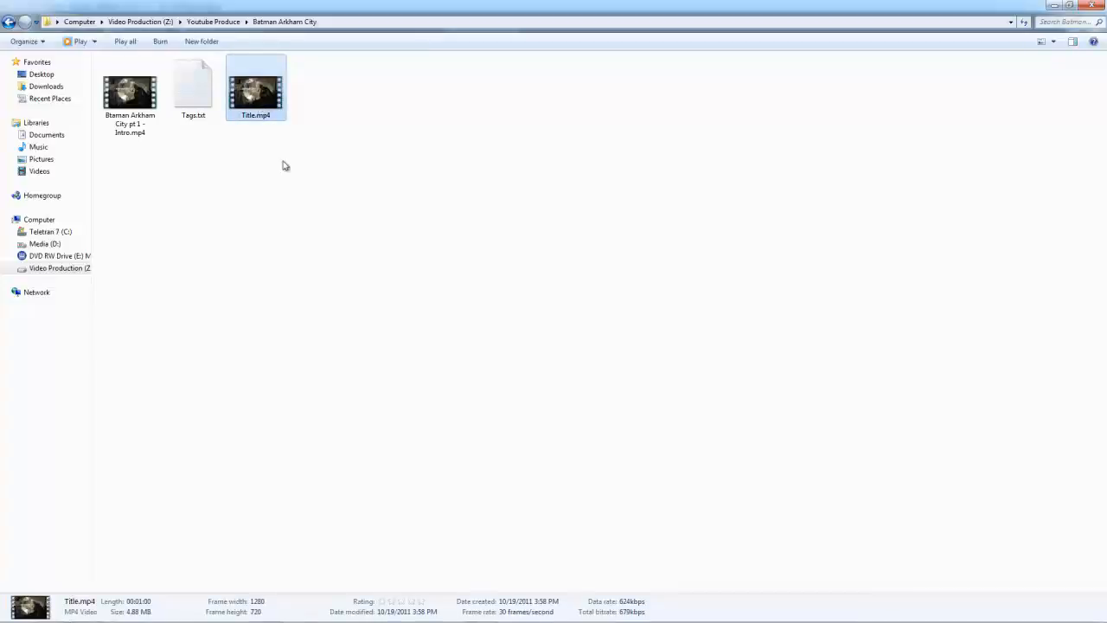
pyautogui.click(288, 212)
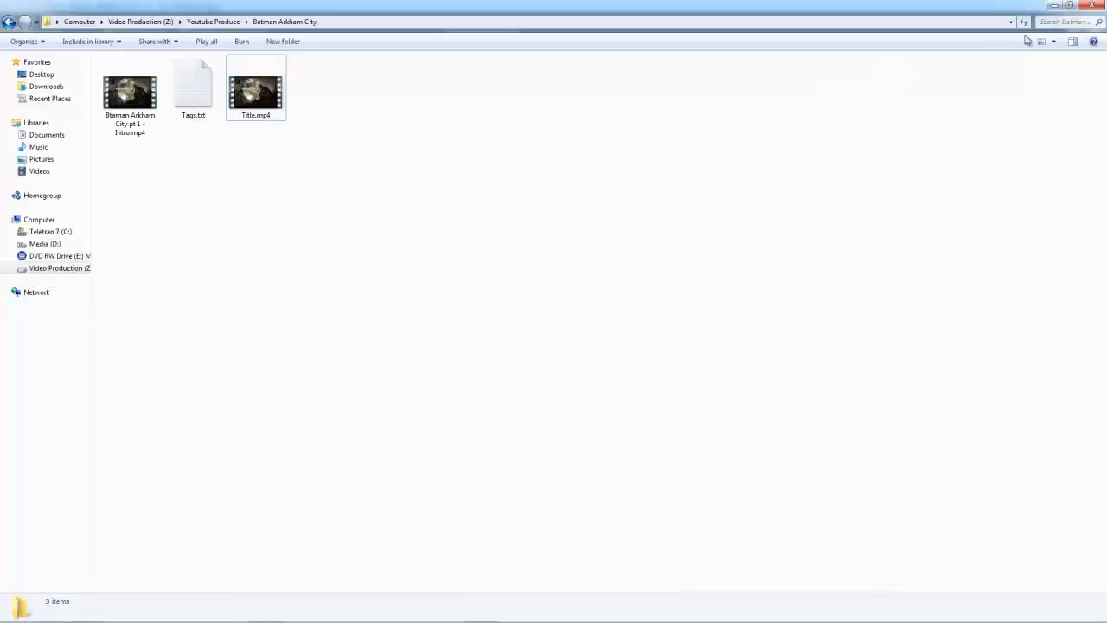
pyautogui.click(1069, 6)
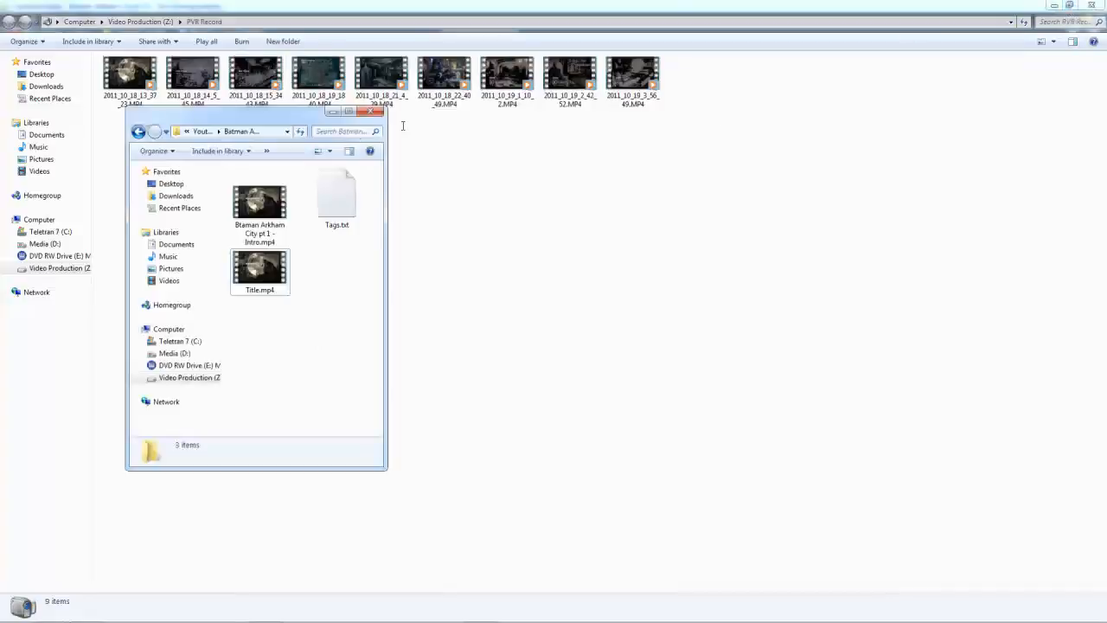
pyautogui.moveTo(280, 119); pyautogui.dragTo(489, 159)
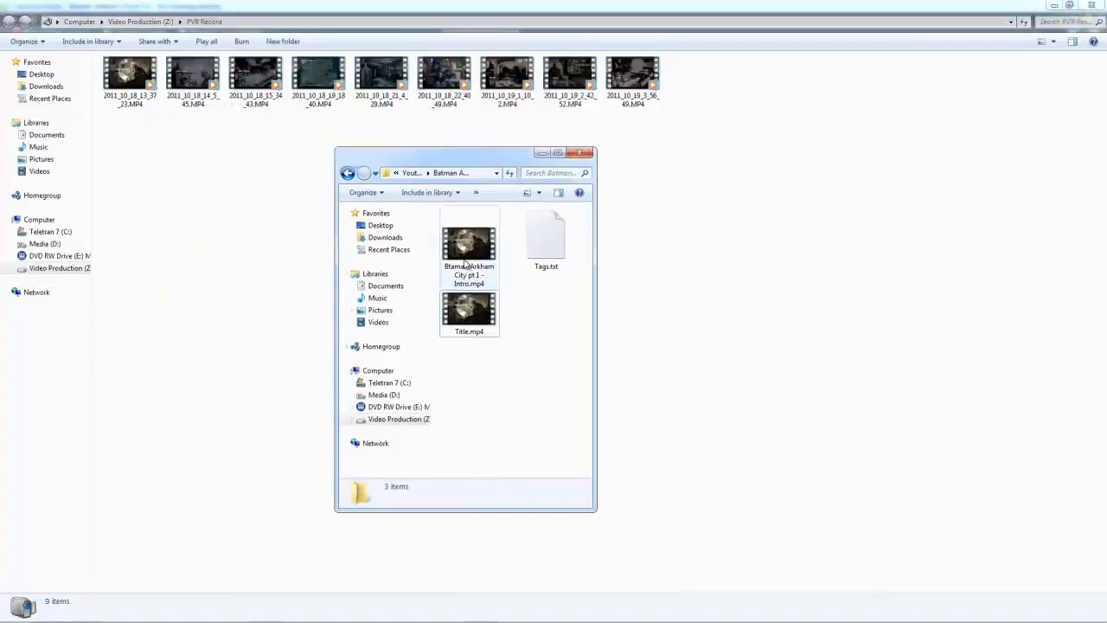
# Step: Select 2011_10_18_13_37_23.MP4, restore the PVR Record window to a smaller size and place it in the upper-left corner of the desktop
pyautogui.click(124, 80)
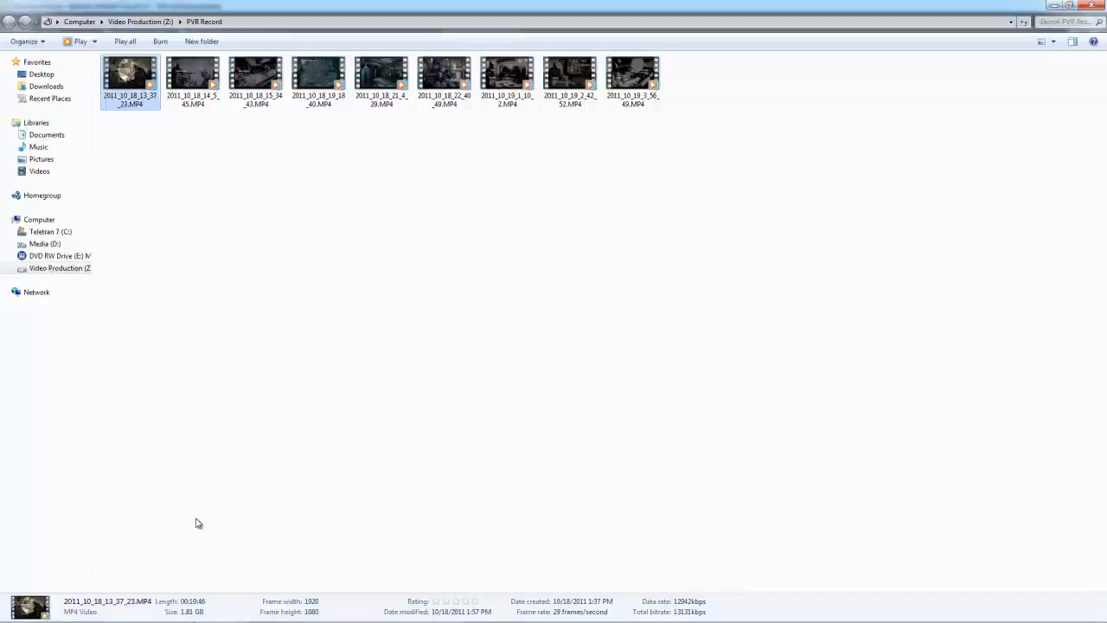
pyautogui.moveTo(201, 621)
pyautogui.moveTo(49, 610)
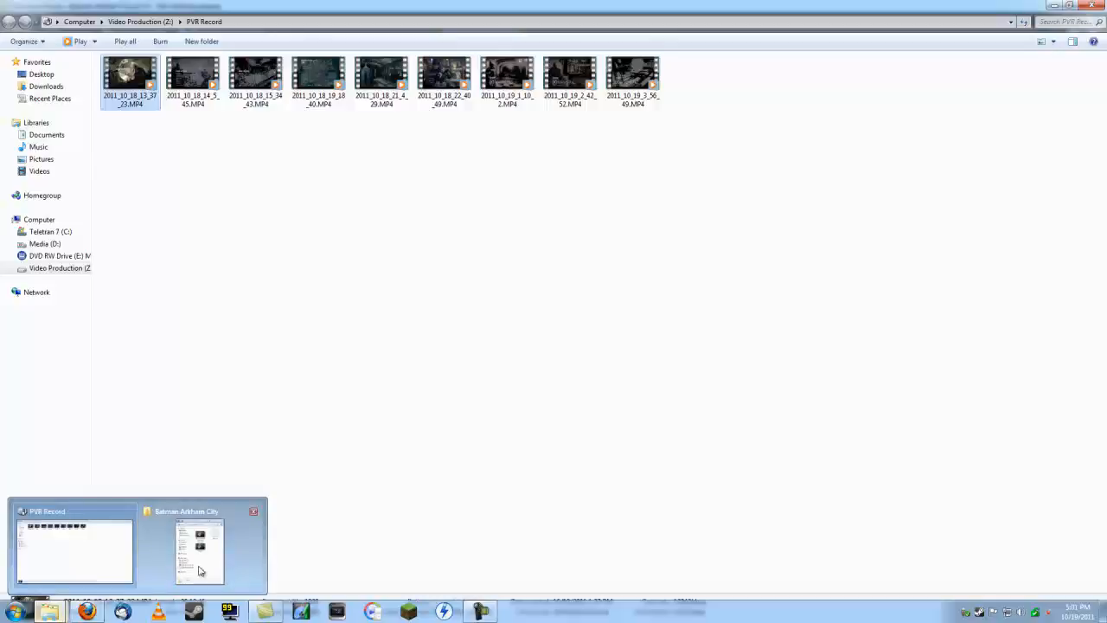
pyautogui.moveTo(214, 565)
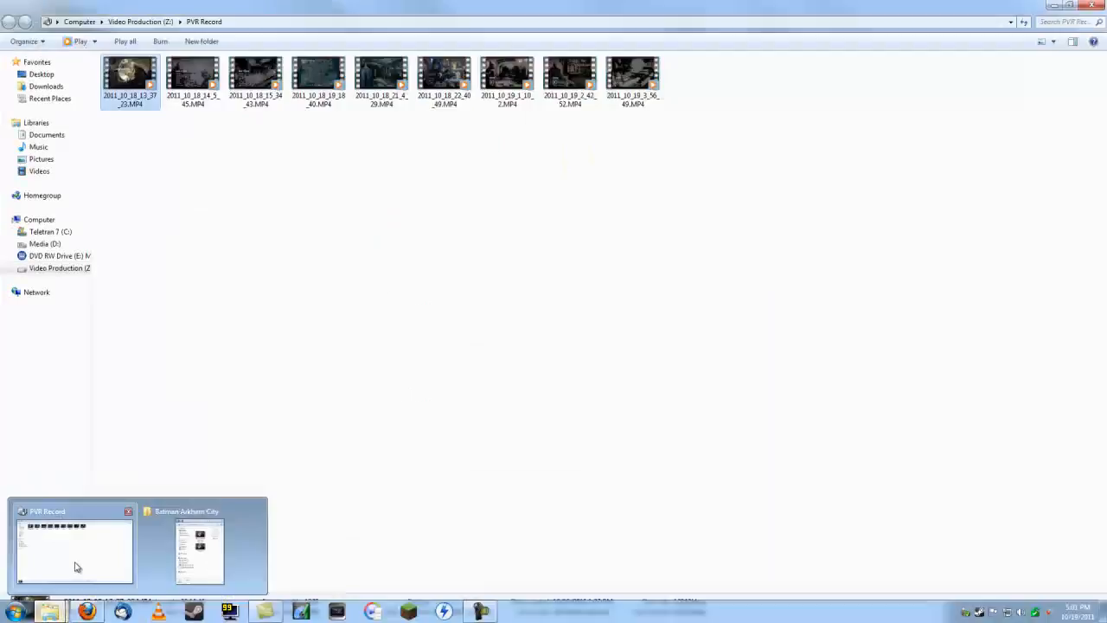
pyautogui.click(75, 563)
pyautogui.click(1070, 5)
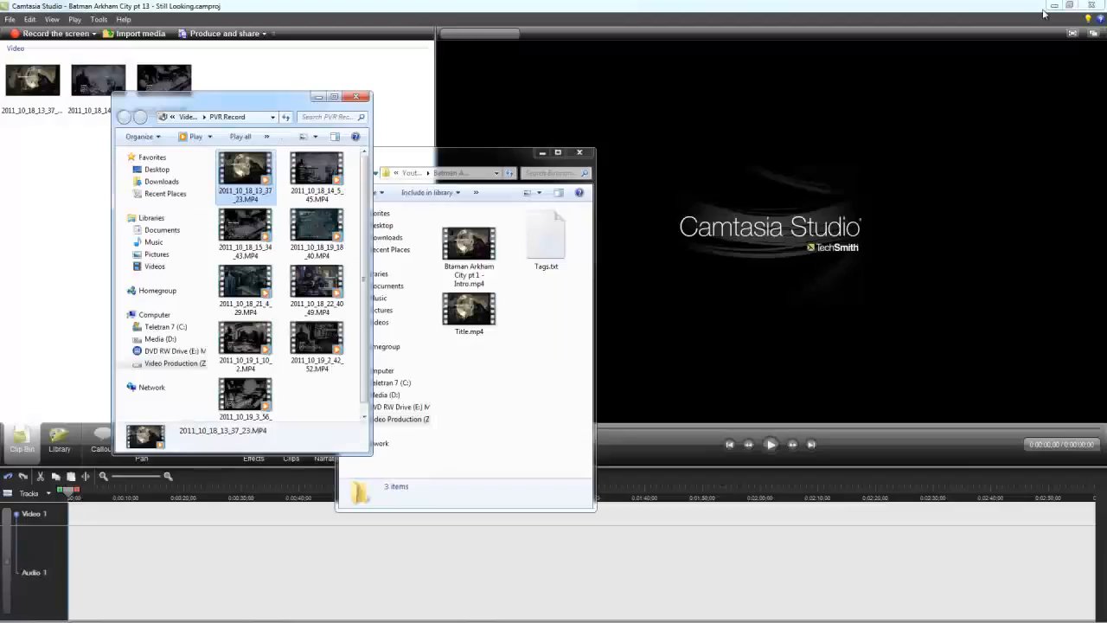
pyautogui.moveTo(298, 98); pyautogui.dragTo(180, 7)
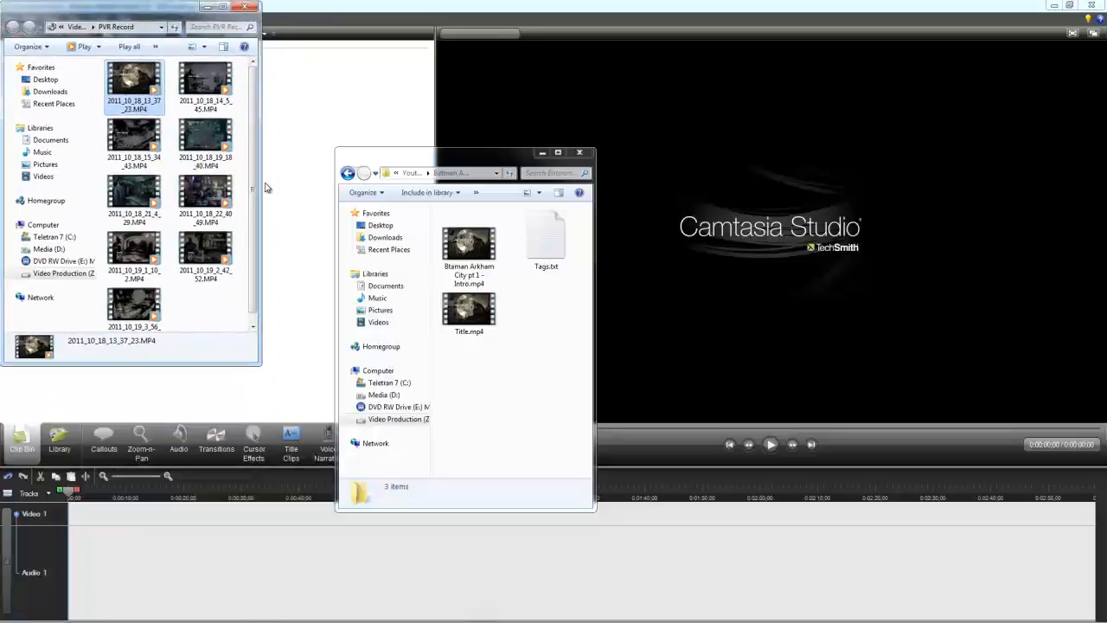
# Step: Move the Batman Arkham City window lower, shorten the PVR Record window, and minimize Camtasia Studio
pyautogui.moveTo(427, 161); pyautogui.dragTo(417, 350)
pyautogui.moveTo(230, 363); pyautogui.dragTo(227, 329)
pyautogui.click(264, 288)
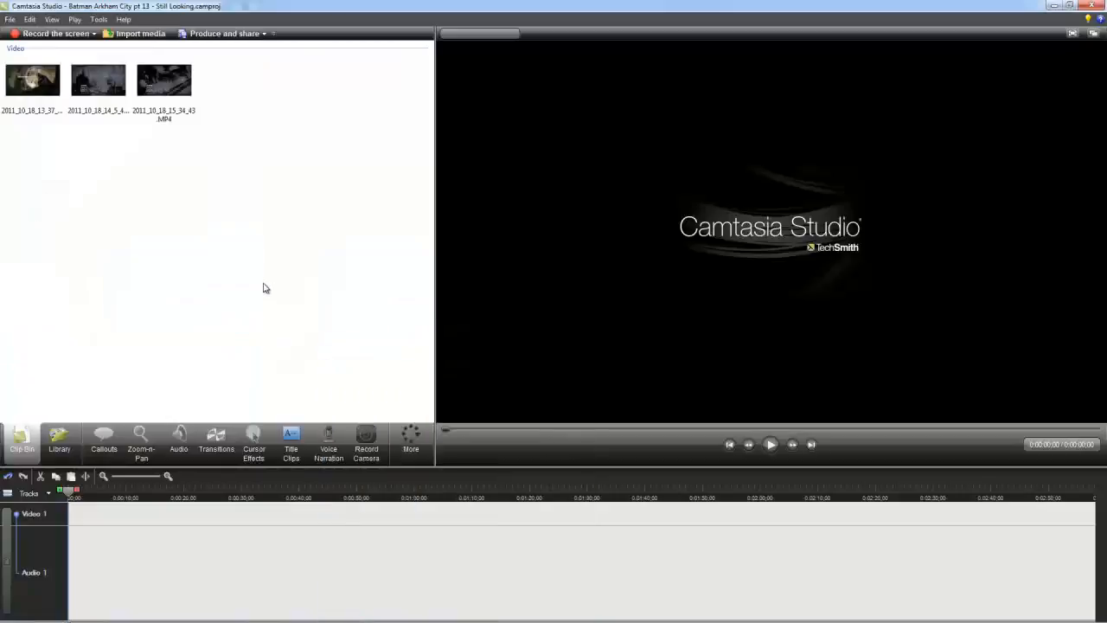
pyautogui.click(1054, 5)
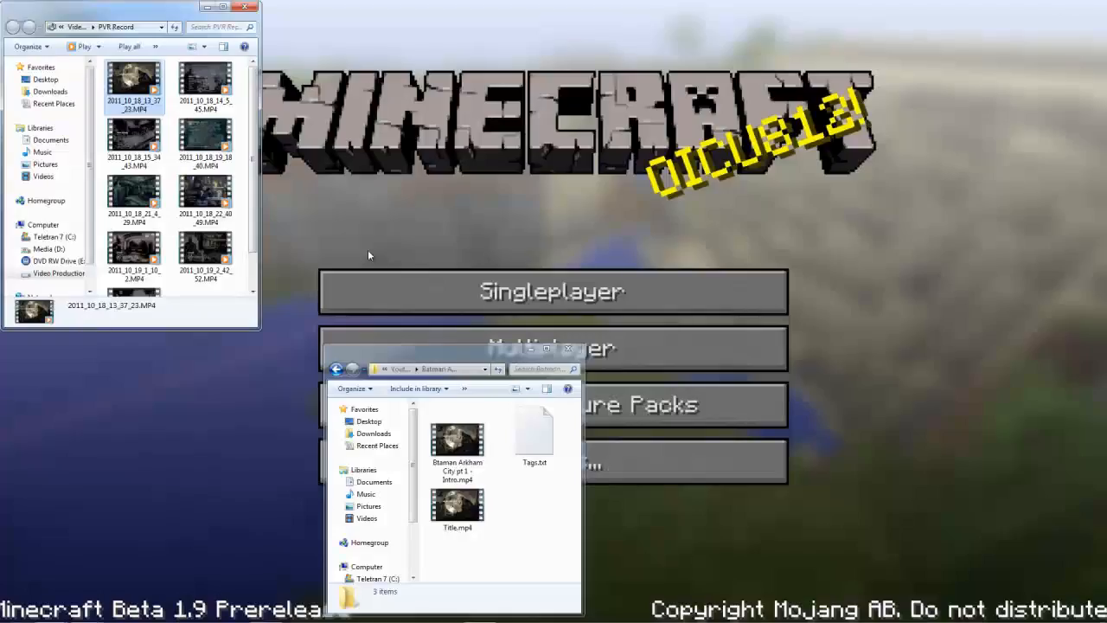
# Step: Stack the PVR Record window above the Batman Arkham City window and widen both across the full screen
pyautogui.moveTo(262, 245); pyautogui.dragTo(1103, 244)
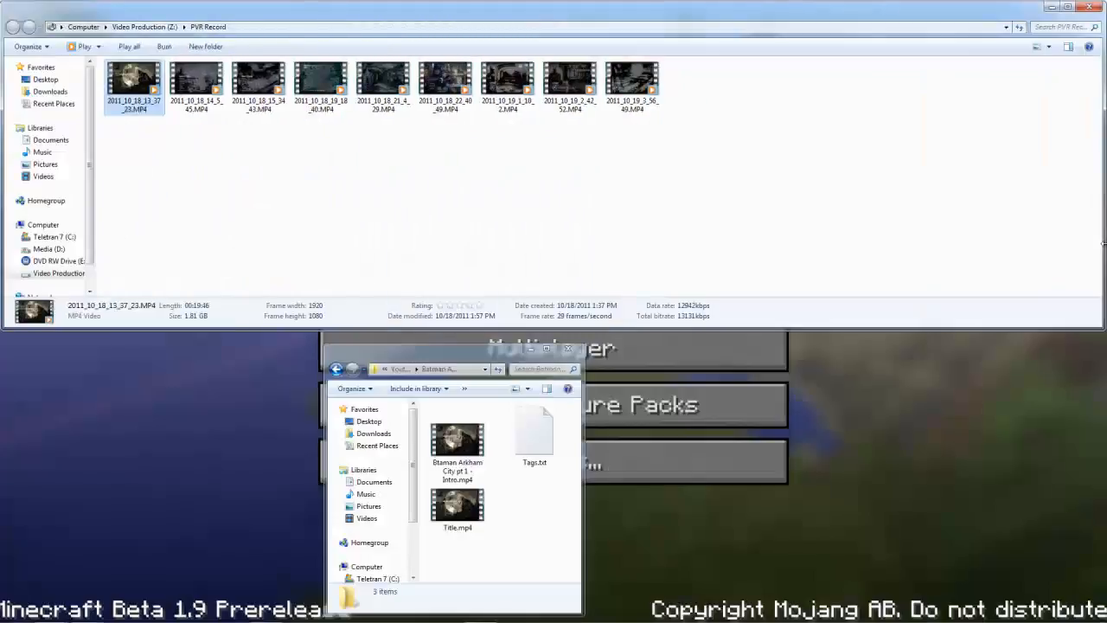
pyautogui.moveTo(467, 356); pyautogui.dragTo(146, 344)
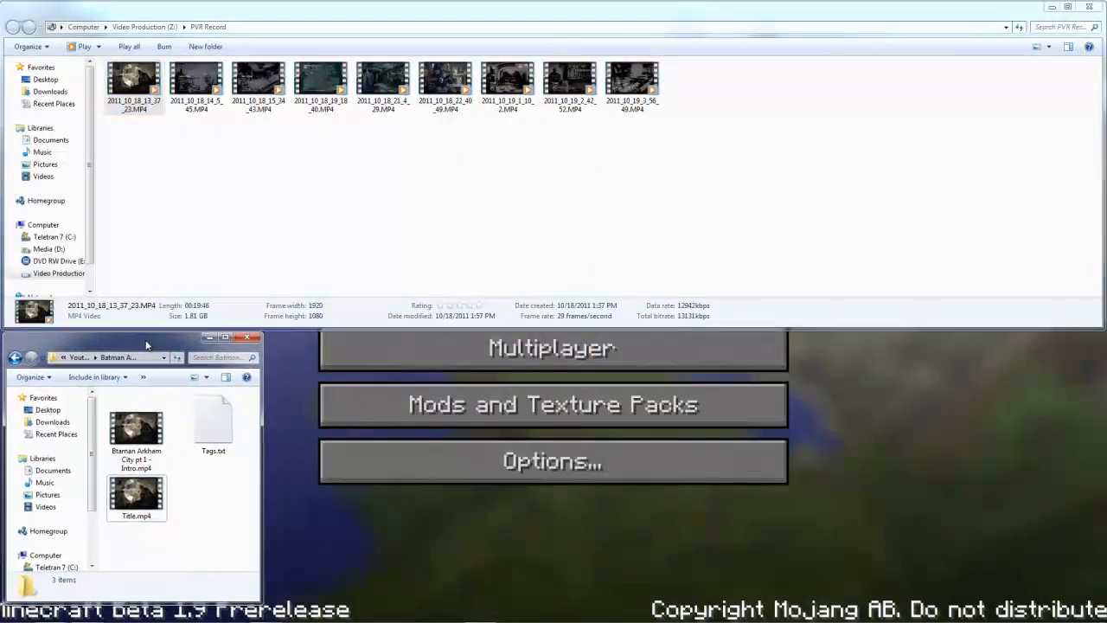
pyautogui.moveTo(262, 430); pyautogui.dragTo(1104, 430)
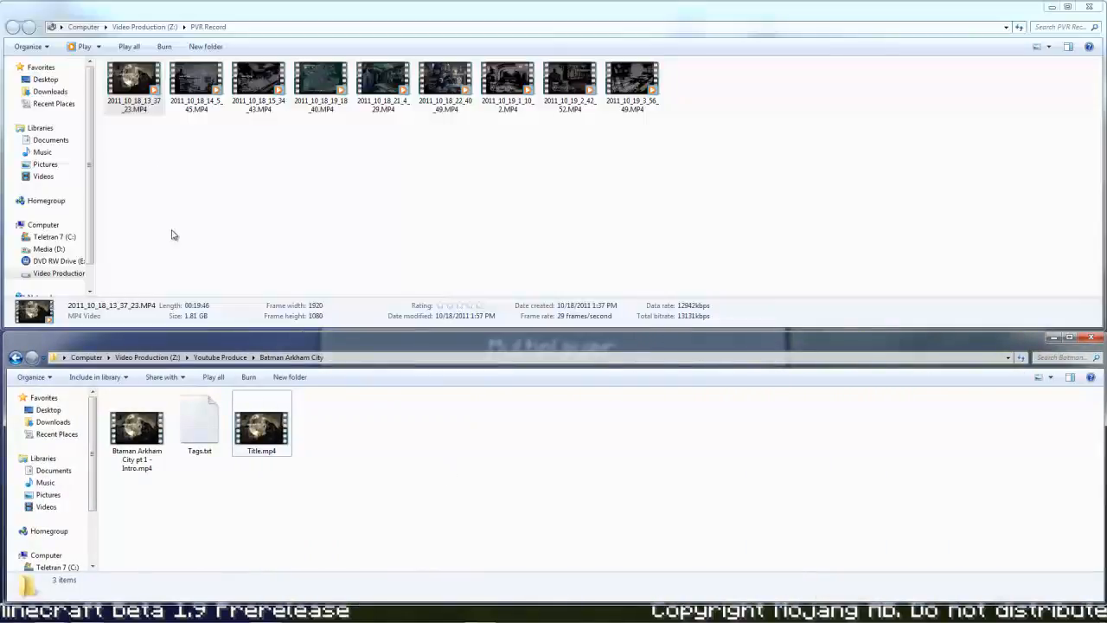
# Step: Compare the file details of the raw 2011_10_18_13_37_23.MP4 recording with the produced Btaman Arkham City pt 1 - Intro.mp4
pyautogui.click(144, 97)
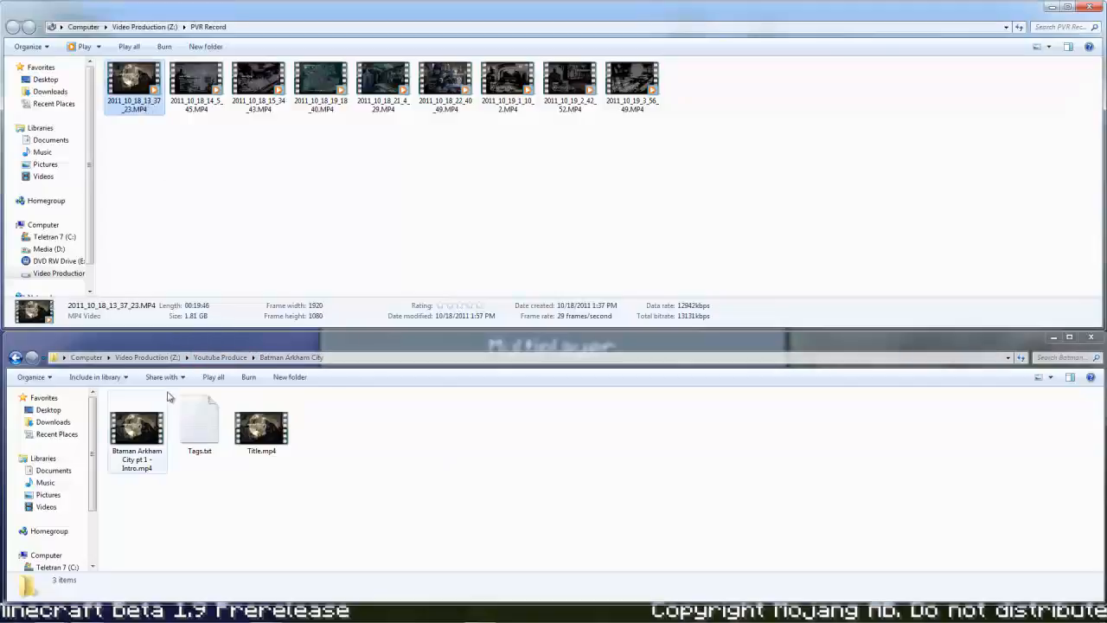
pyautogui.click(147, 438)
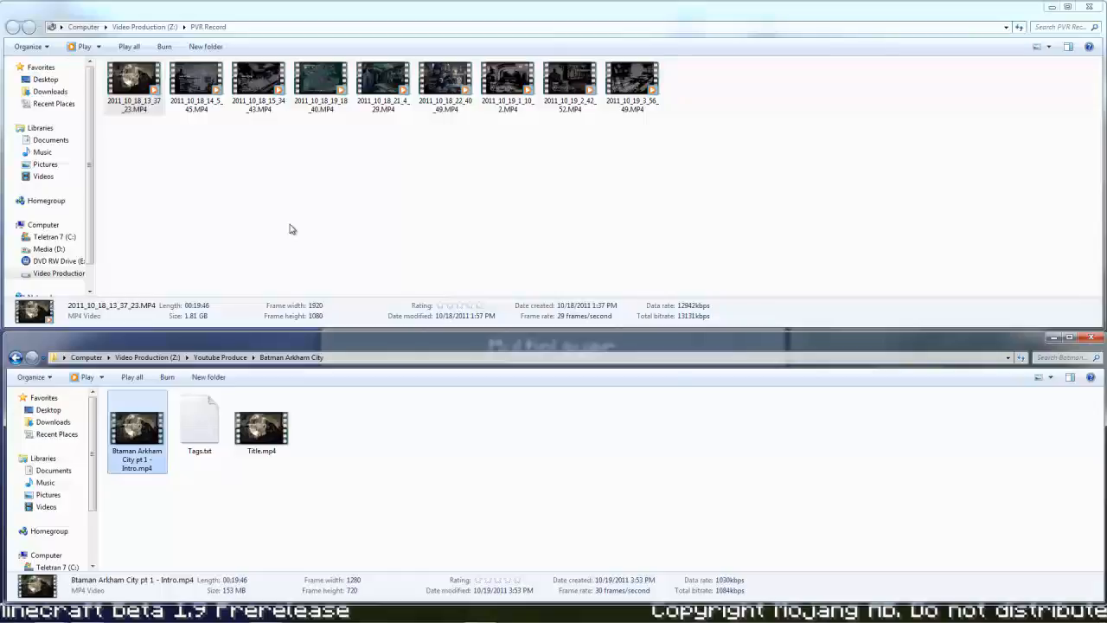
pyautogui.click(343, 221)
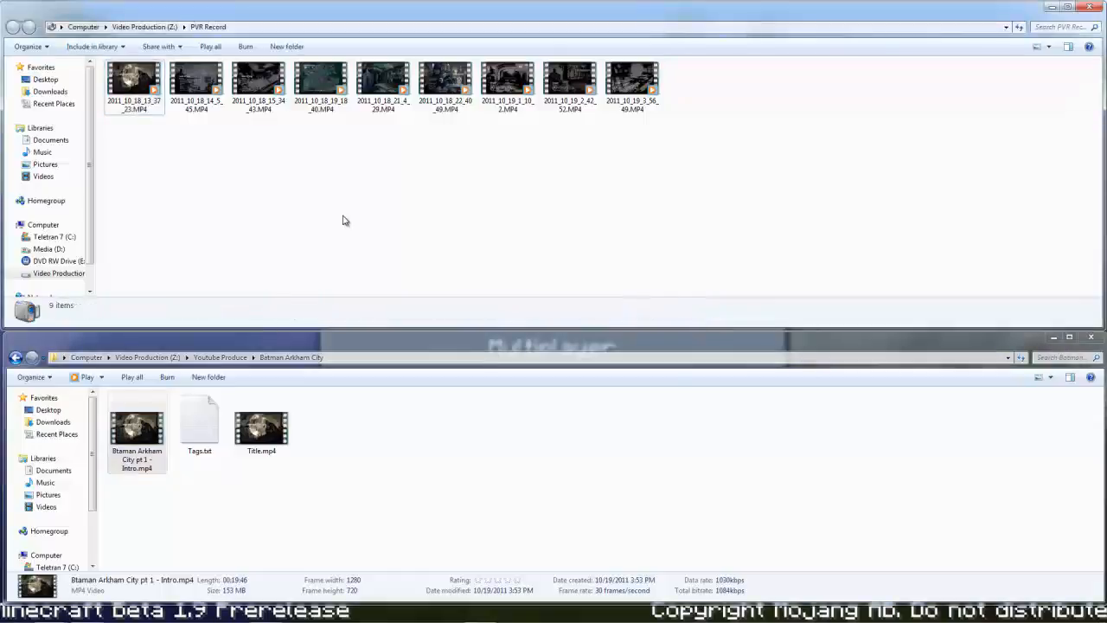
# Step: Close the PVR Record and Batman Arkham City folder windows
pyautogui.click(1096, 8)
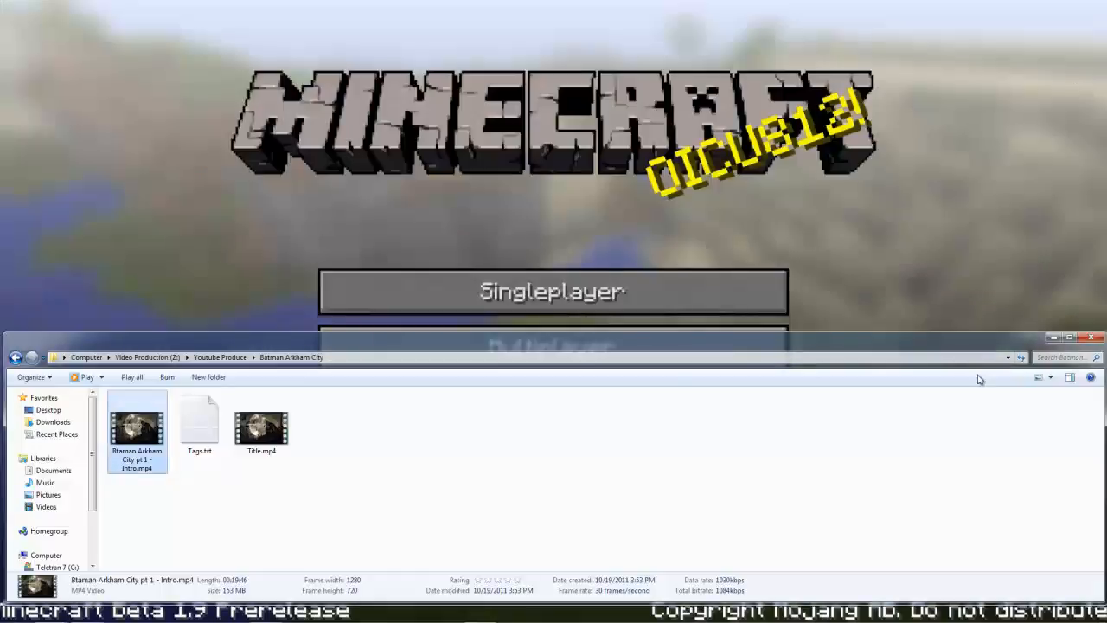
pyautogui.click(1090, 337)
pyautogui.moveTo(410, 620)
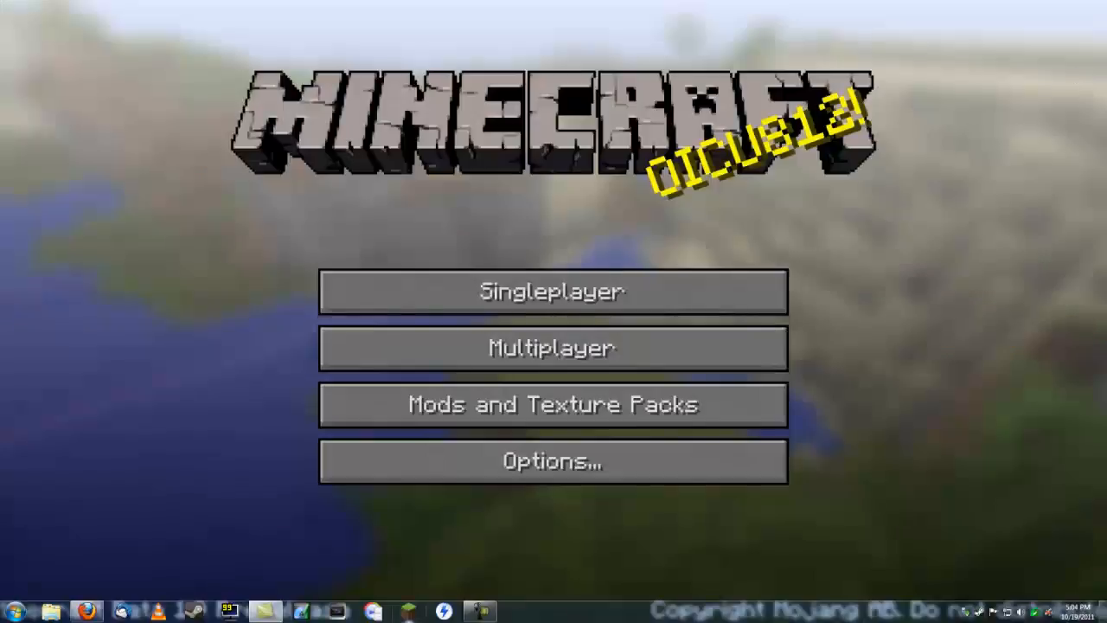